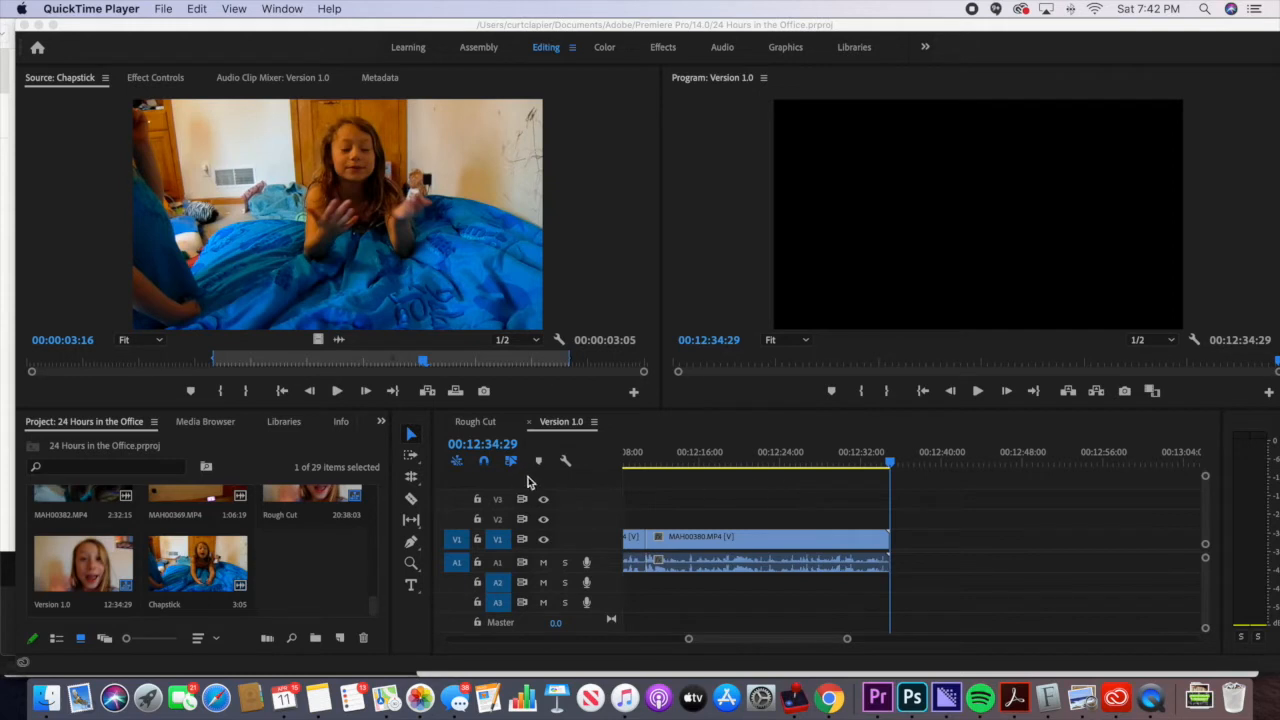
Duplicate the Version 1.0 sequence in the project and rename the copy Final Draft
scroll(880, 466, "up", 2)
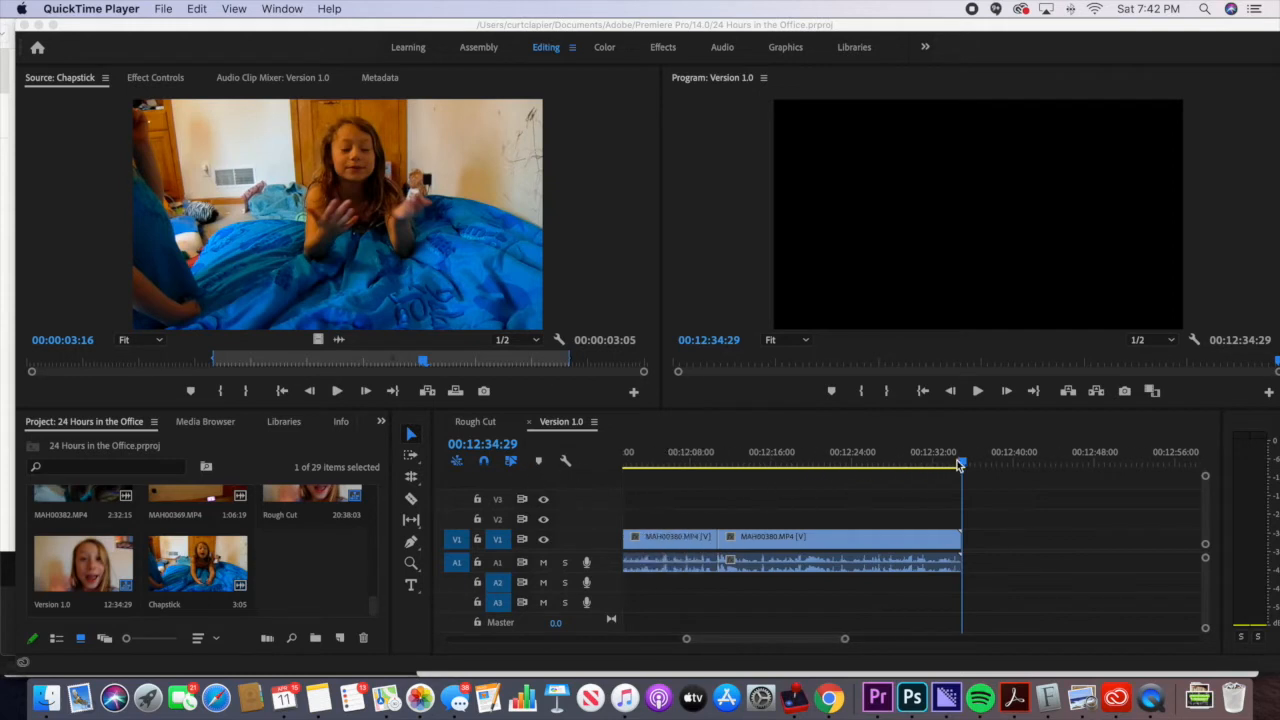
scroll(960, 466, "down", 2)
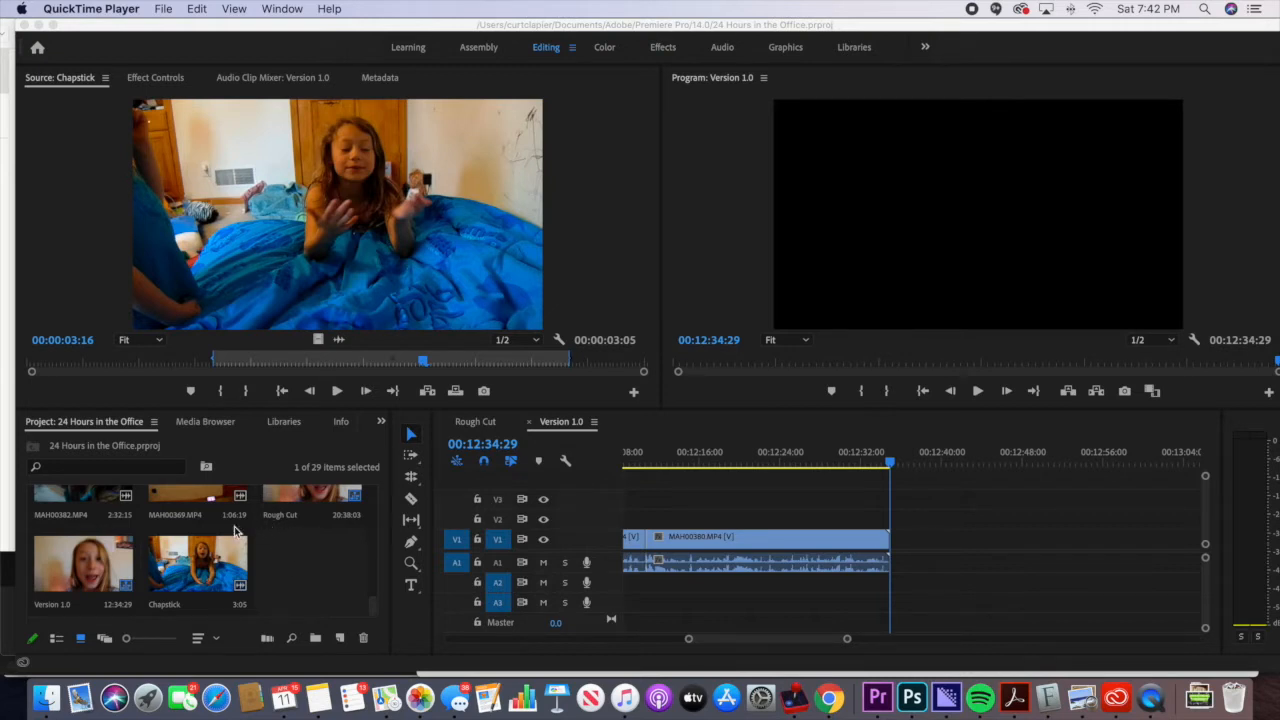
left_click(56, 603)
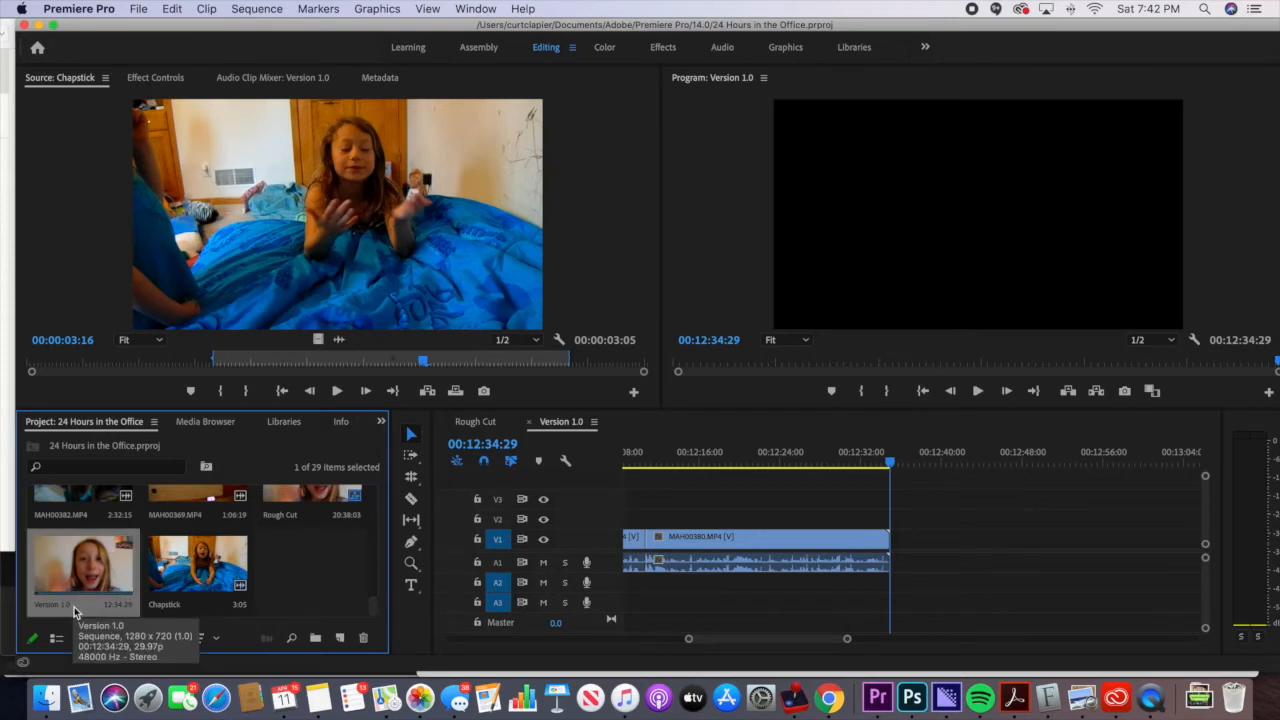
right_click(74, 607)
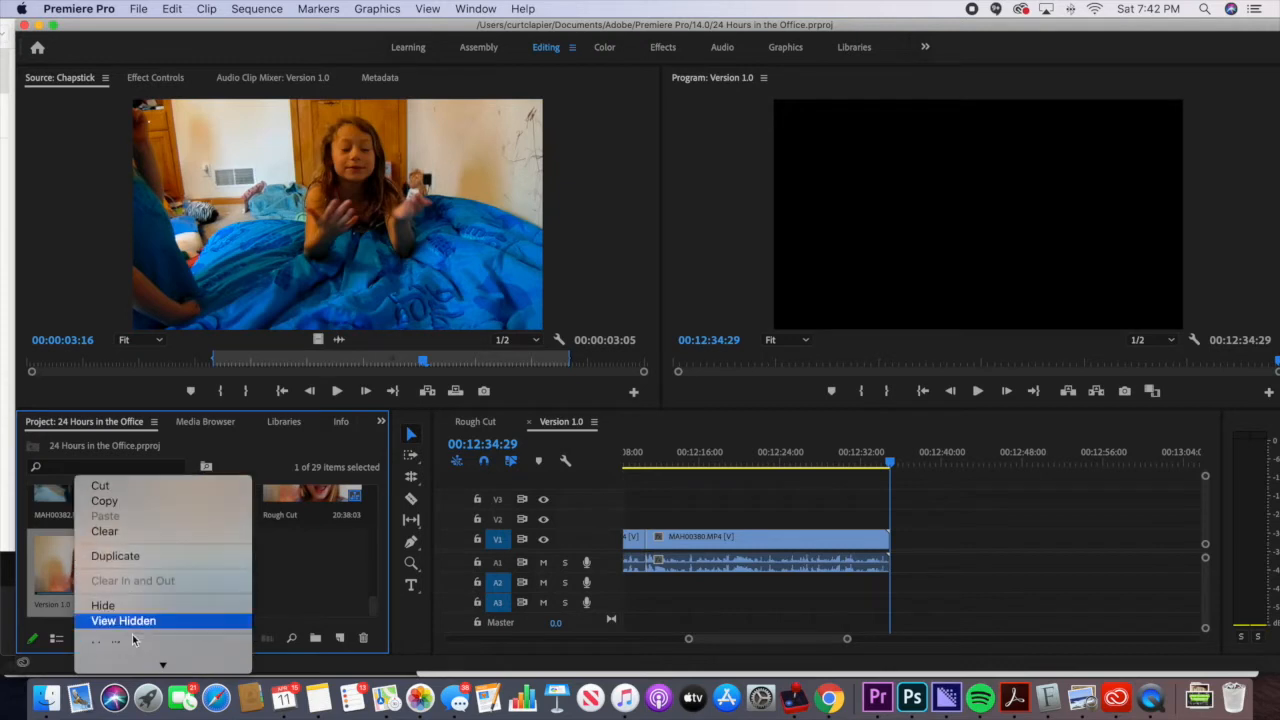
left_click(140, 556)
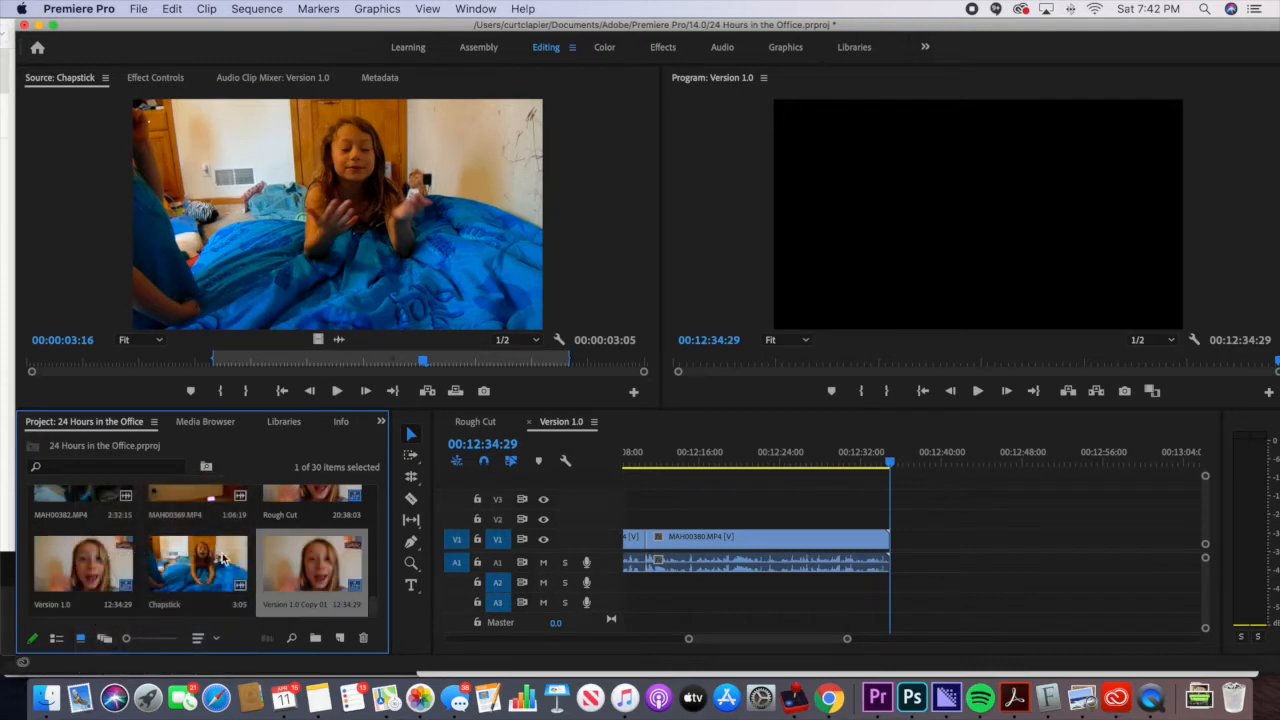
left_click(305, 605)
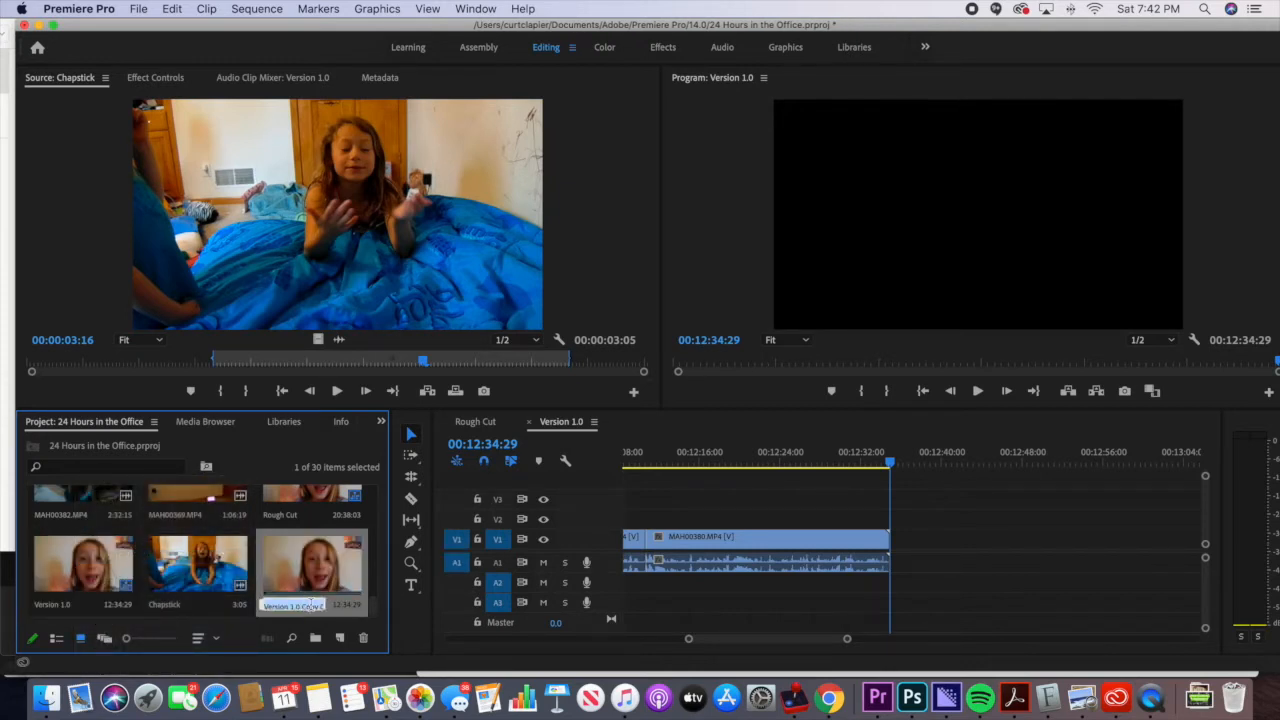
type("Final Draft")
key("Return")
Open the Final Draft sequence and move the playhead to the start of the timeline at 00:00:00:00
double_click(303, 580)
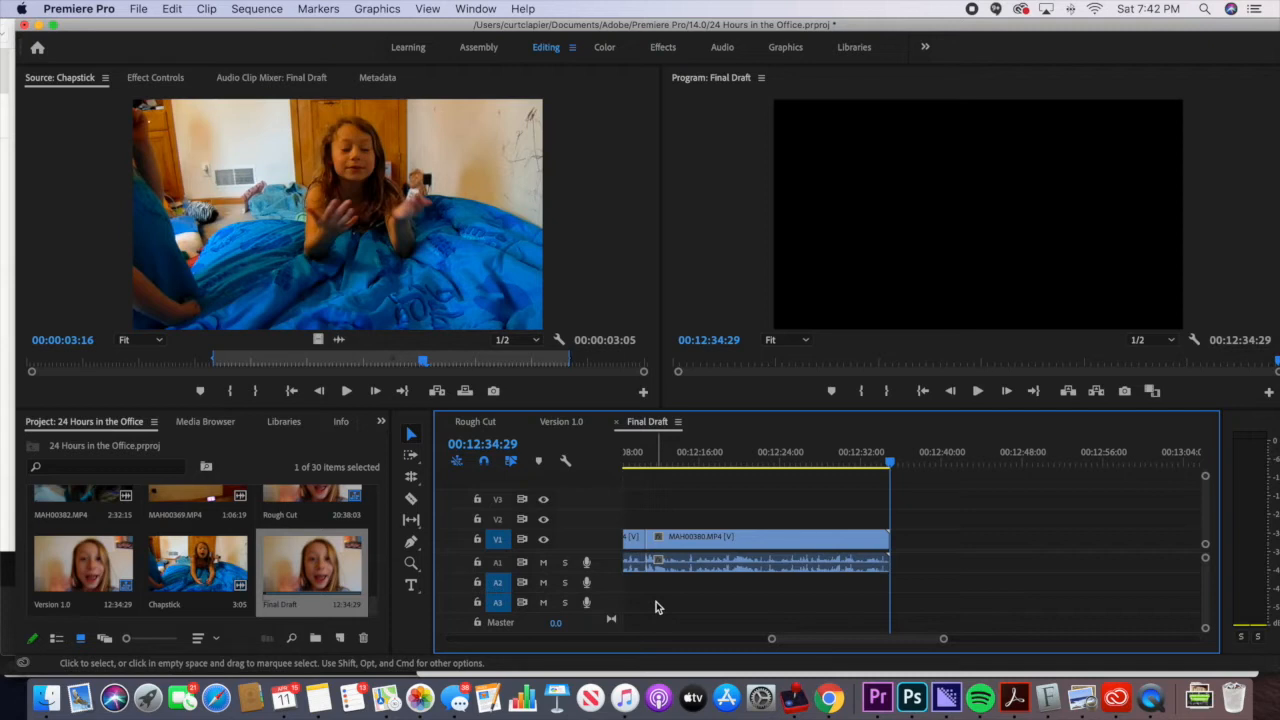
scroll(659, 521, "up", 5)
scroll(659, 521, "up", 15)
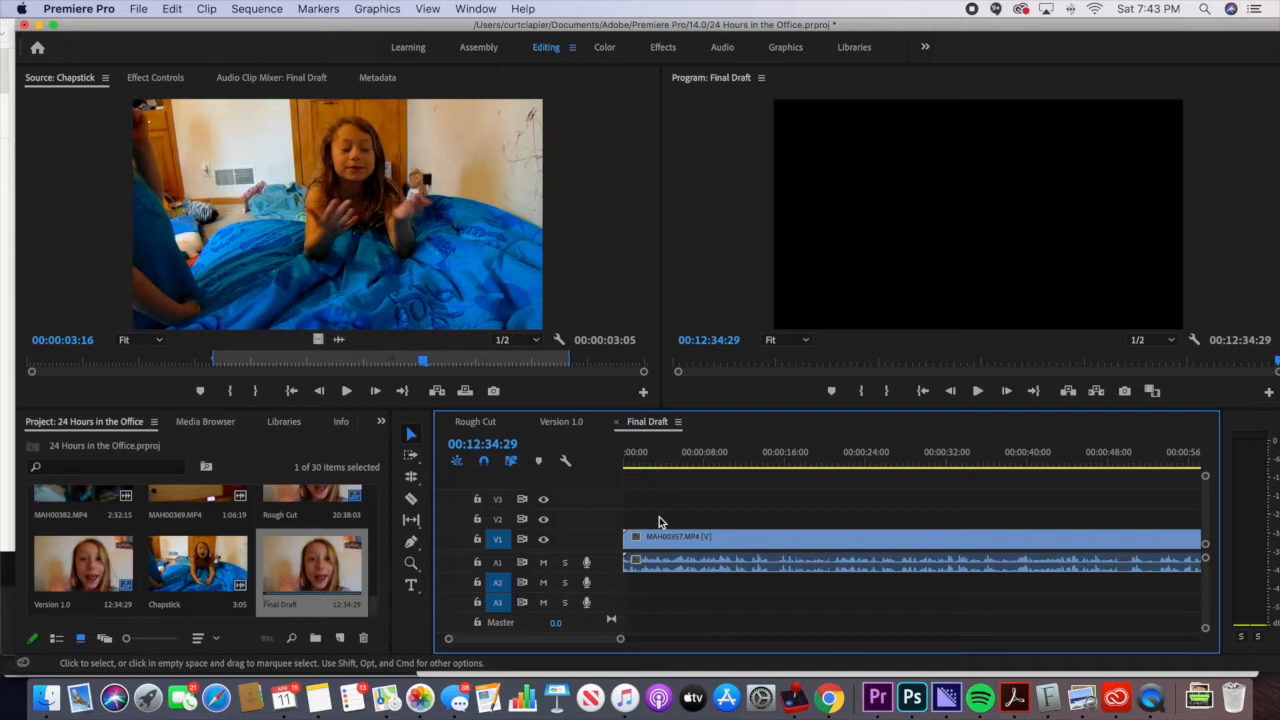
left_click_drag(642, 462, 619, 464)
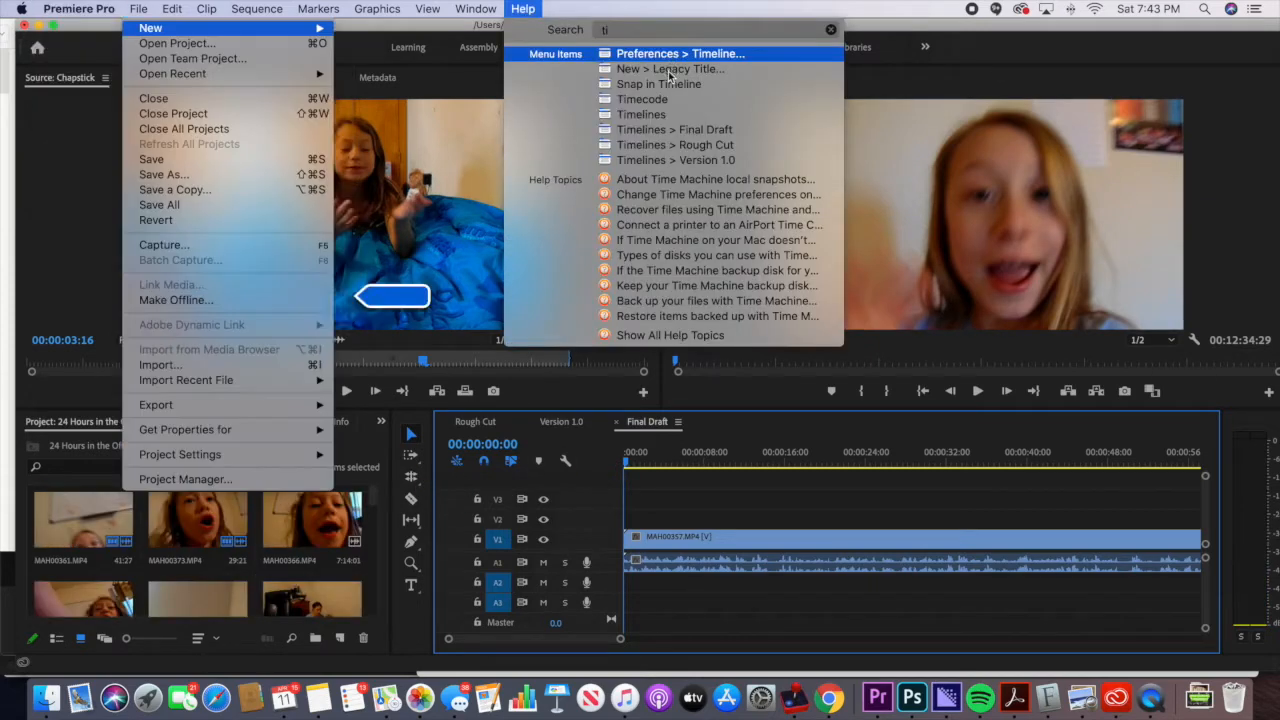
Create a new legacy title named "Open title", keeping the 1280 x 720, 29.97 fps video settings
mouse_move(669, 76)
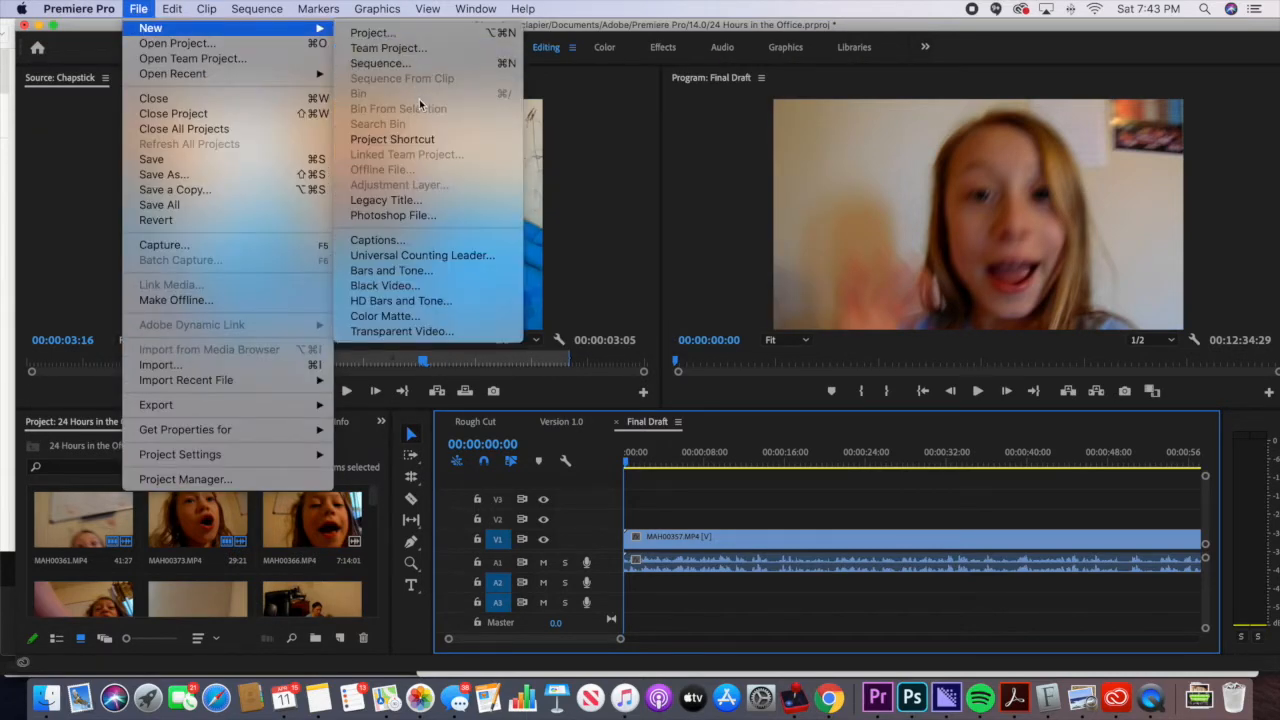
left_click(439, 201)
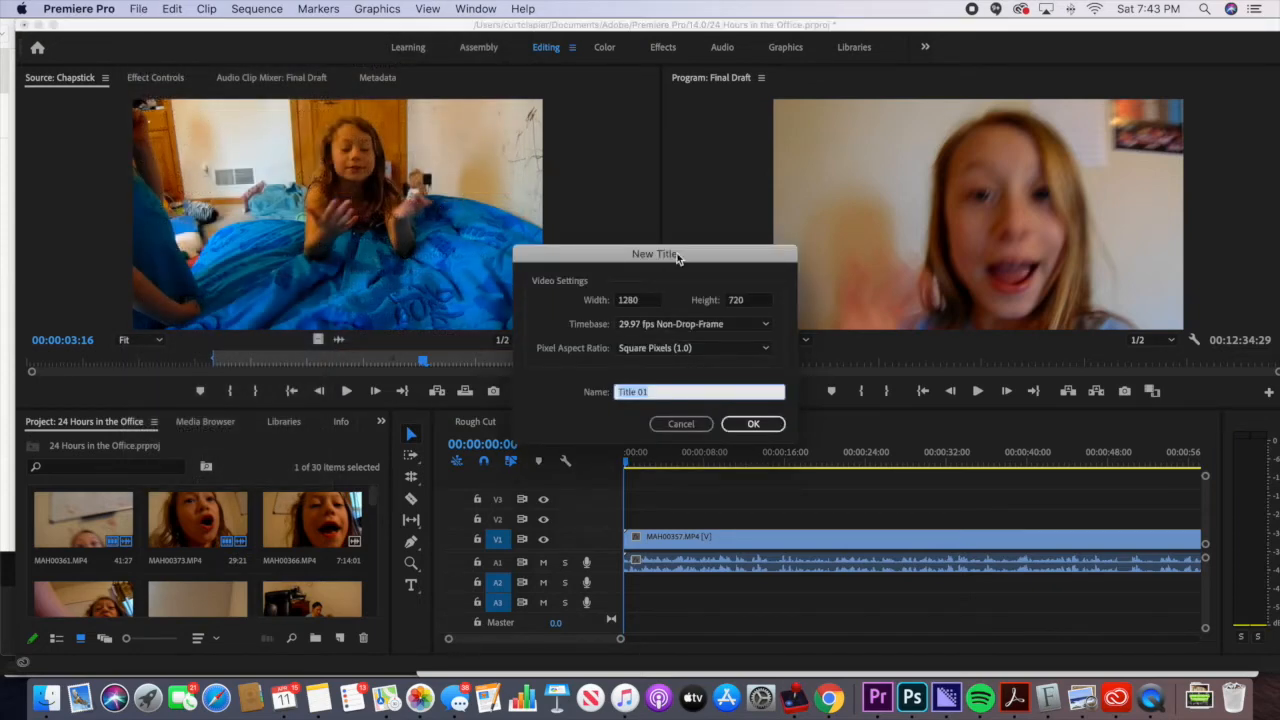
left_click_drag(677, 258, 604, 220)
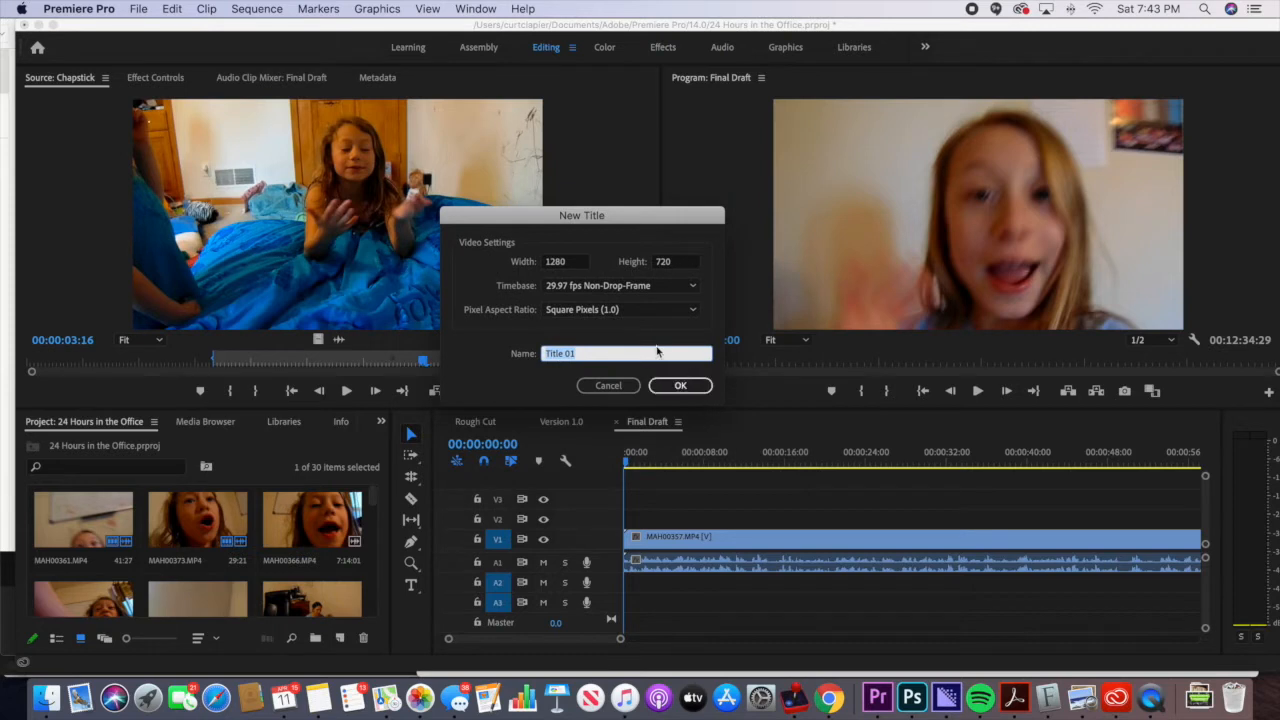
left_click(681, 387)
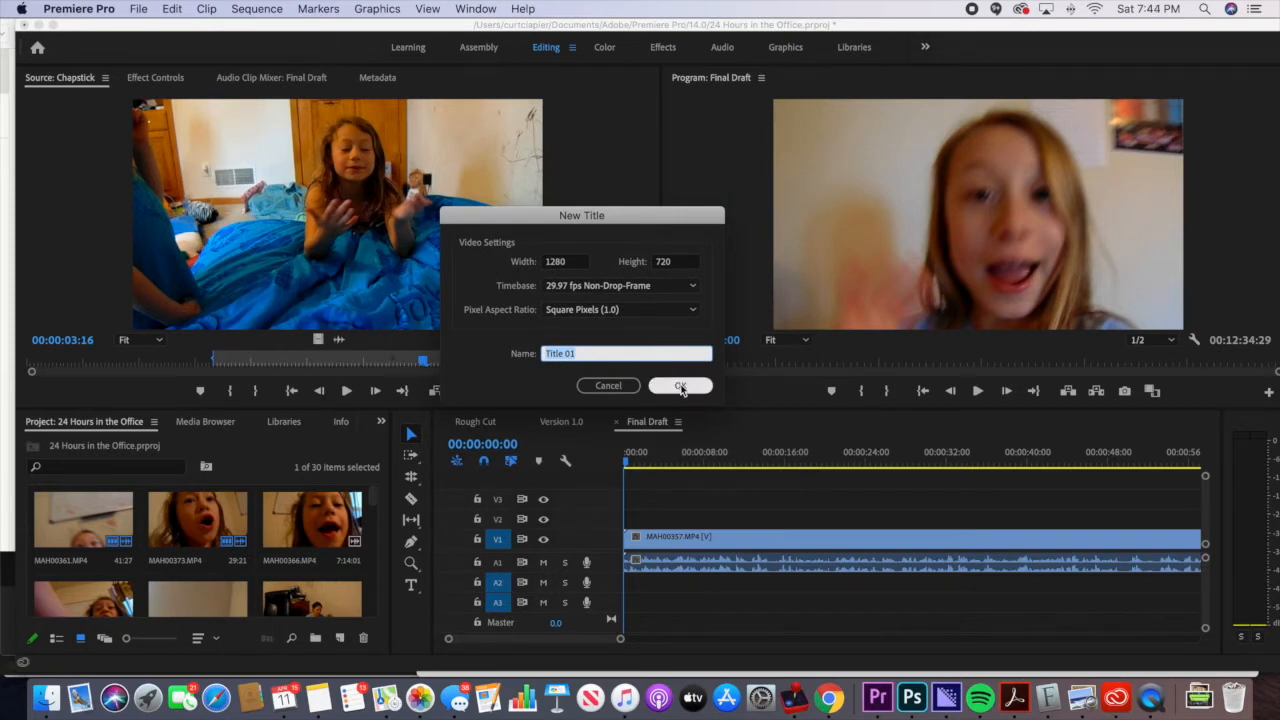
type("Open title")
key("Tab")
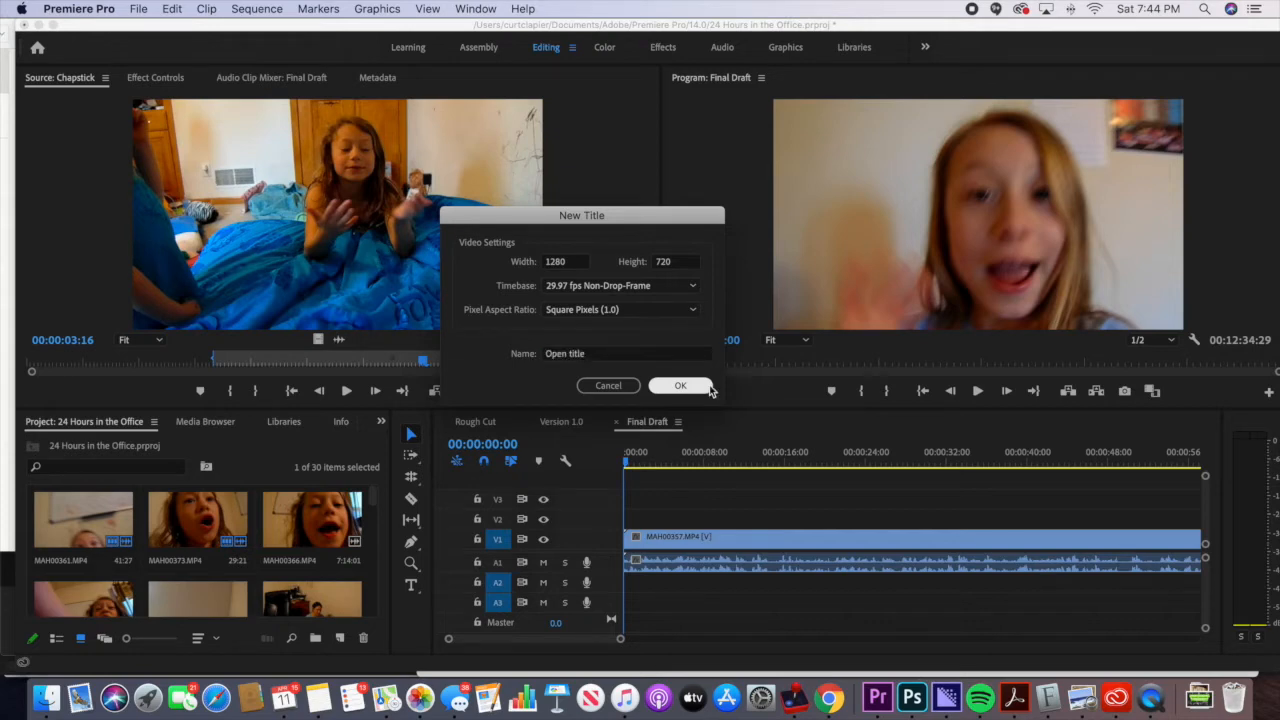
left_click(686, 386)
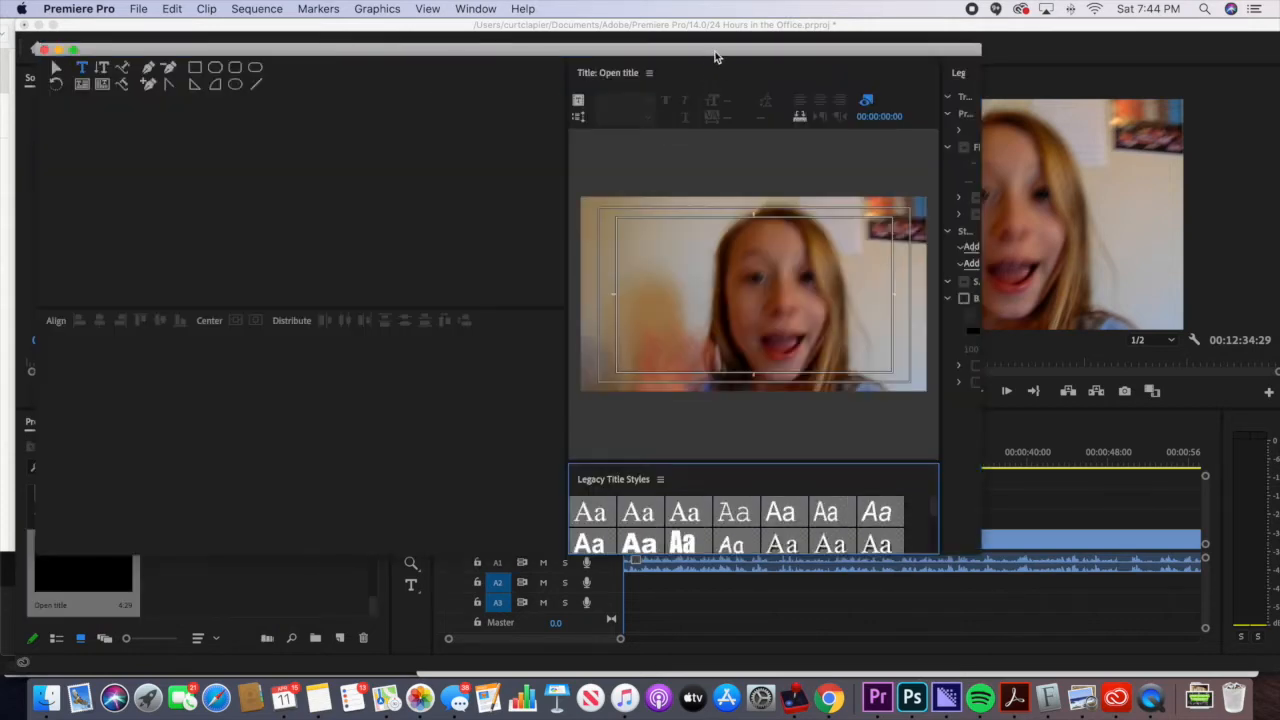
Start a text line in the upper-left area of the title frame and look through the available fonts
left_click_drag(716, 50, 707, 25)
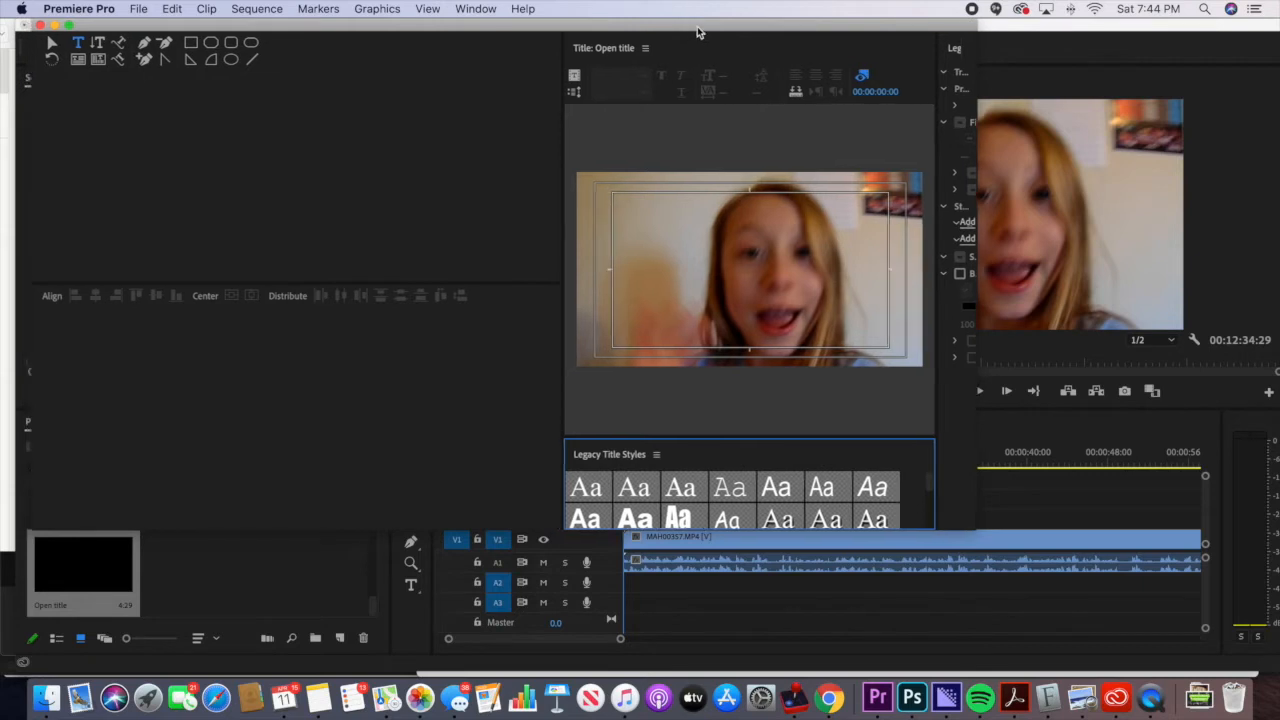
left_click_drag(695, 30, 701, 60)
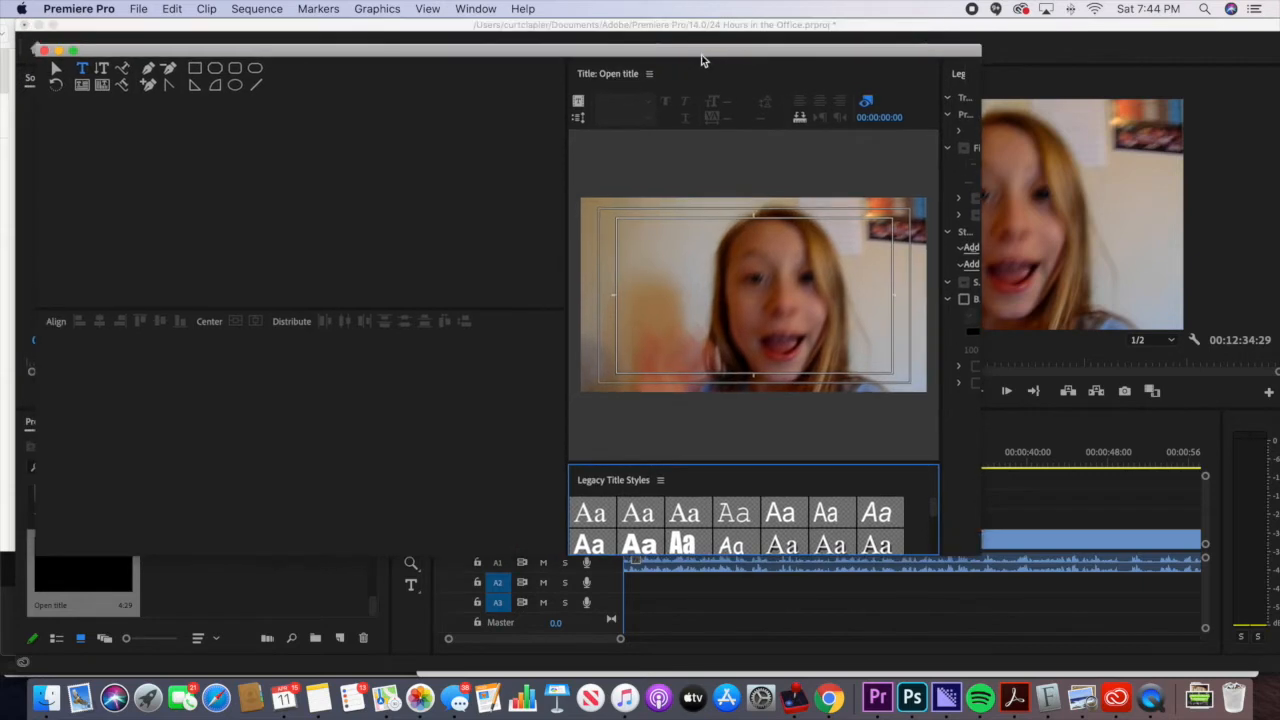
left_click(650, 270)
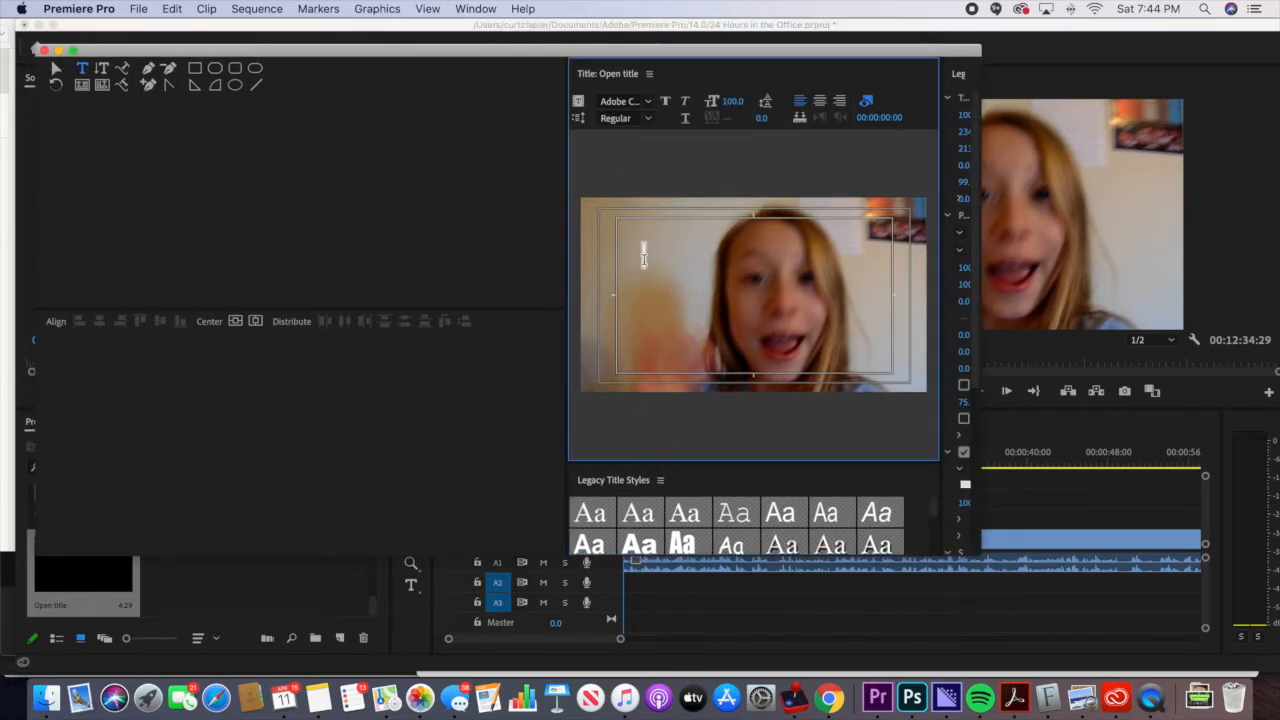
left_click(647, 103)
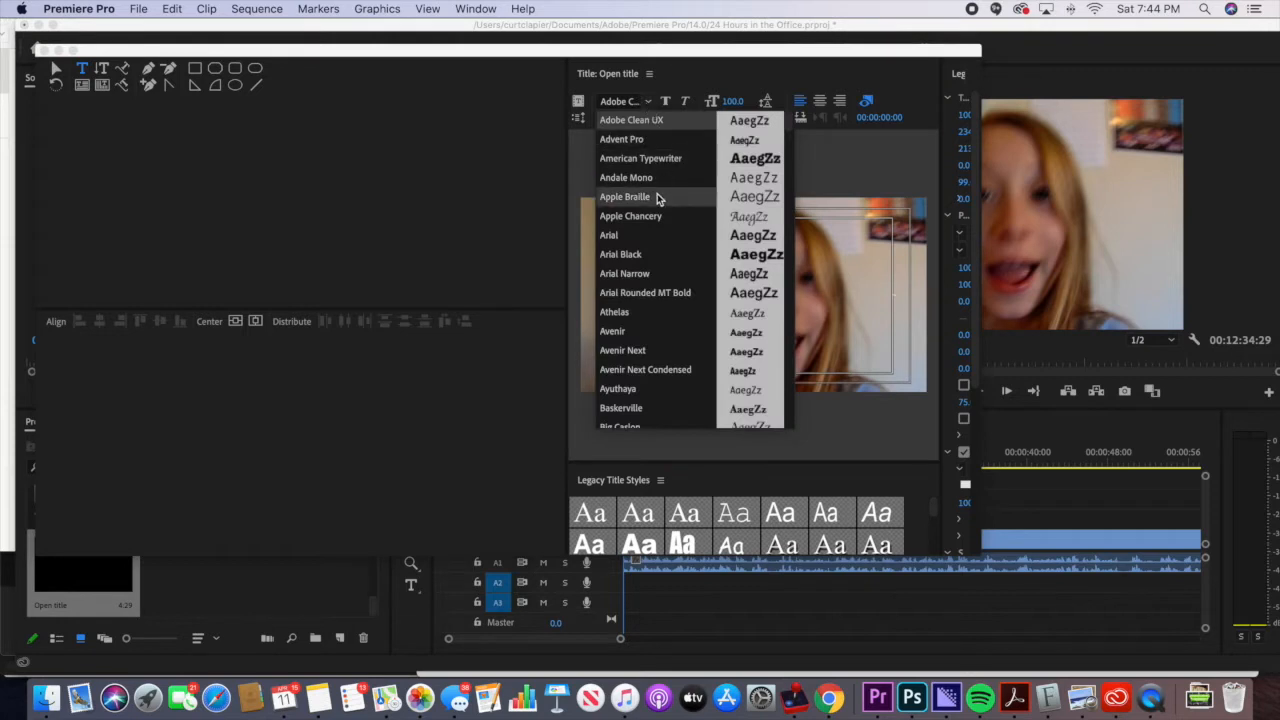
scroll(664, 297, "down", 10)
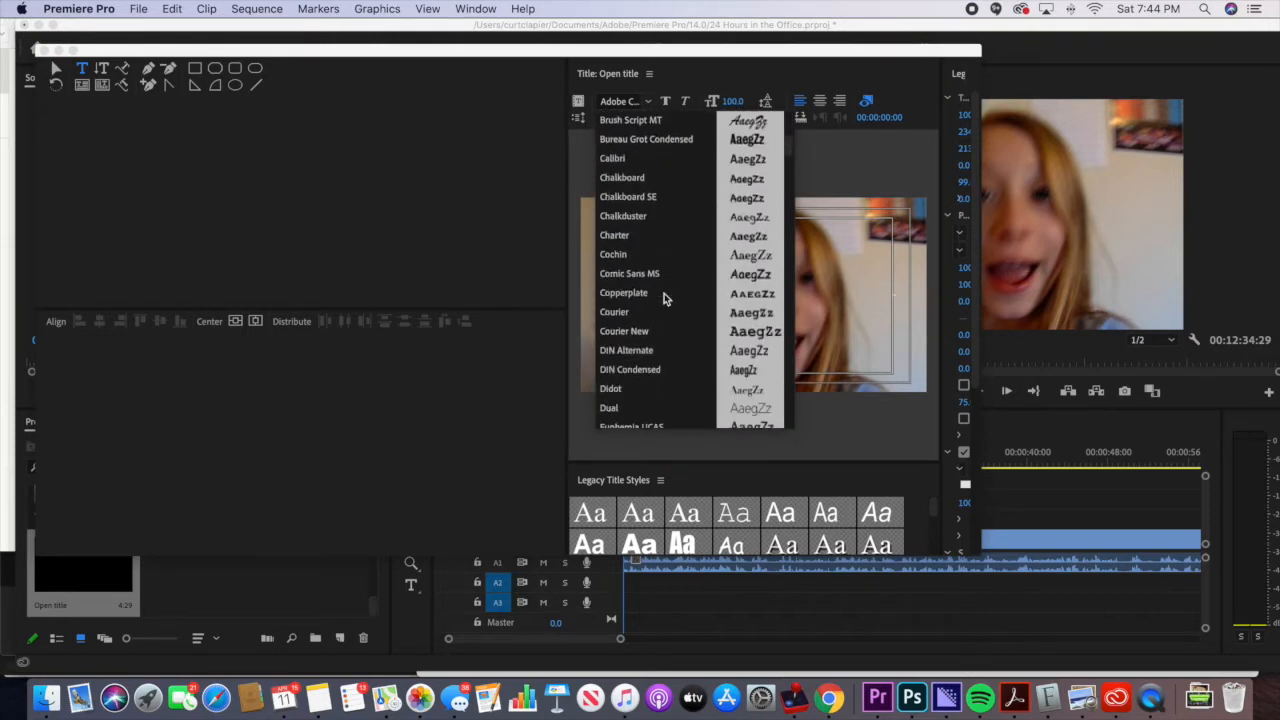
scroll(664, 297, "down", 10)
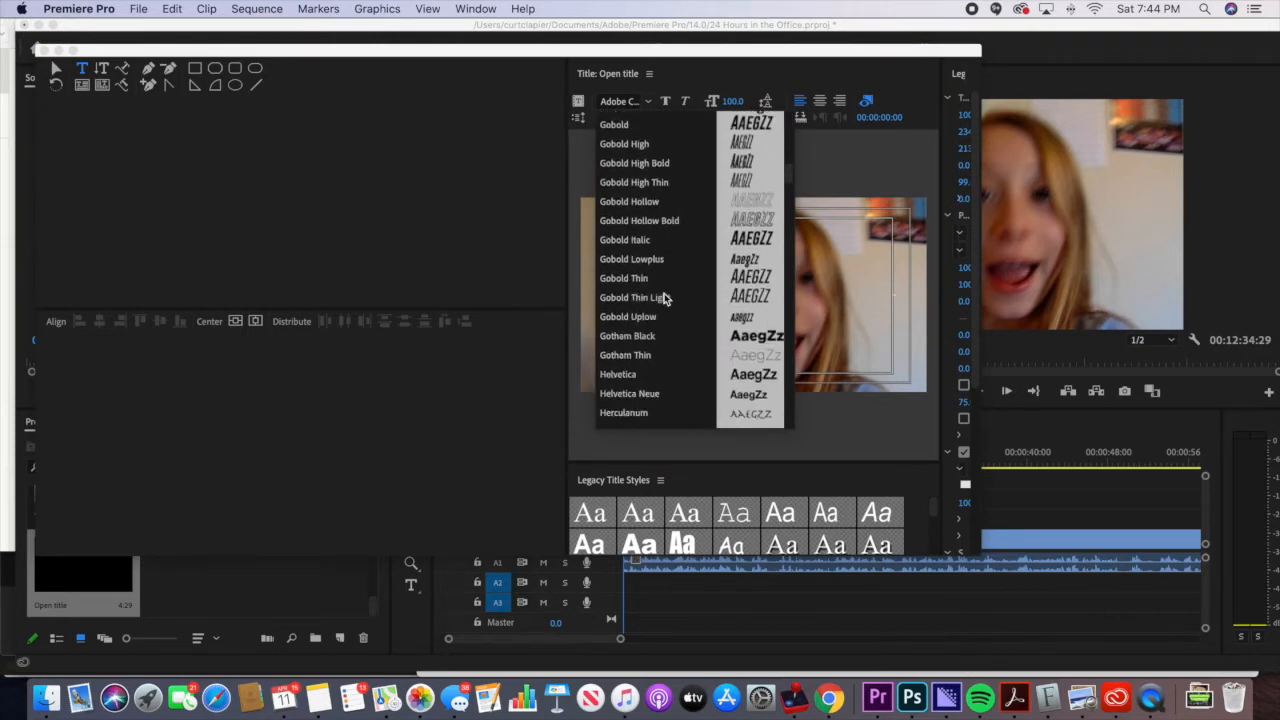
scroll(664, 297, "down", 5)
scroll(664, 297, "down", 15)
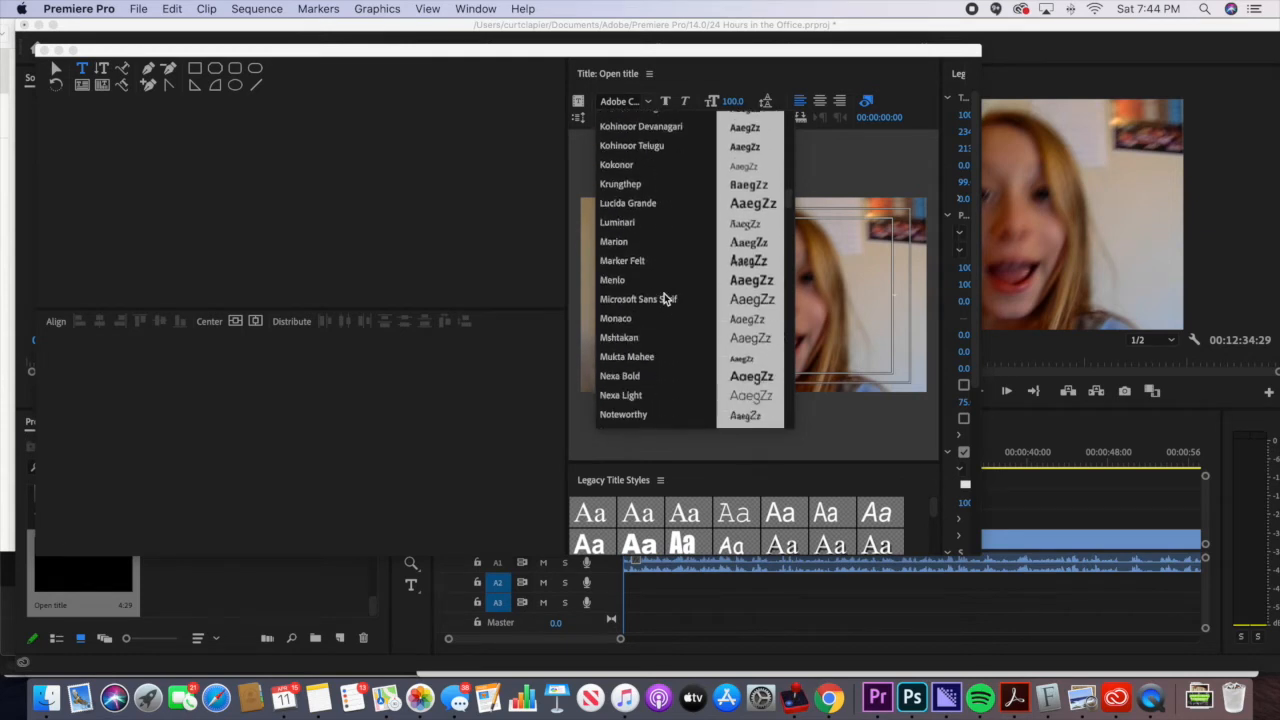
scroll(664, 297, "down", 15)
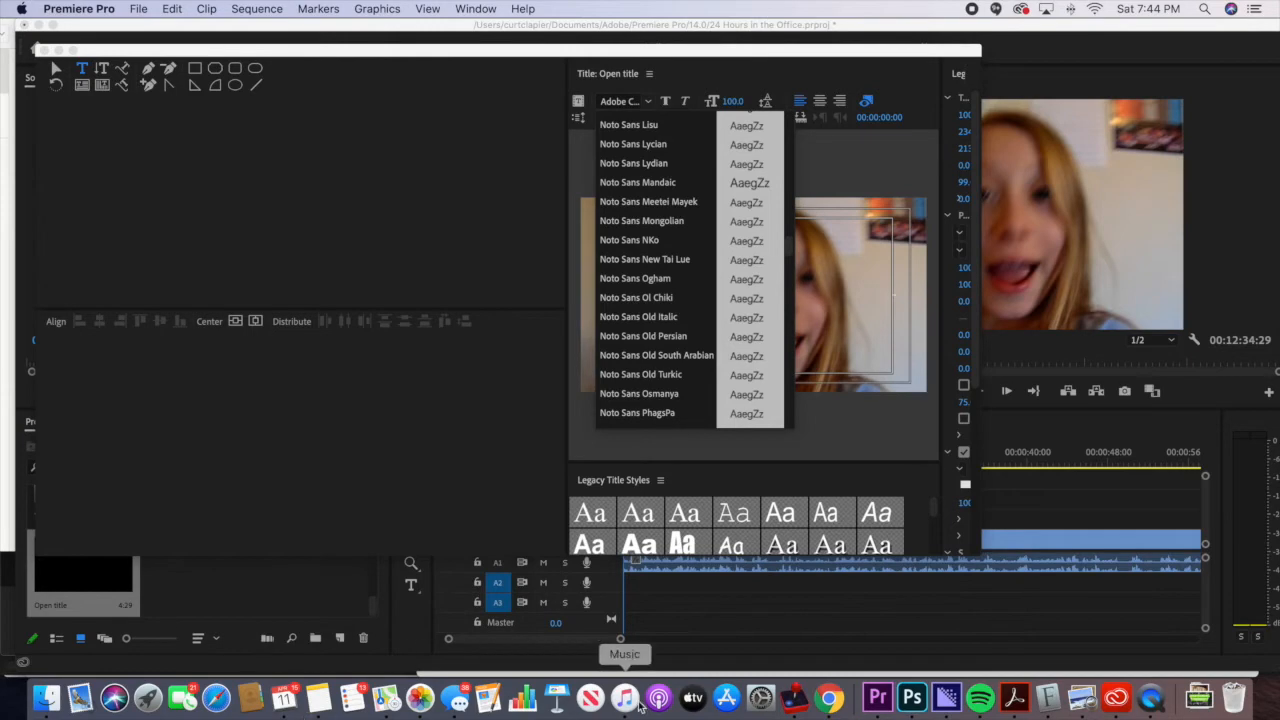
Switch to Chrome, search for "clock font" and download the Alarm Clock font from dafont.com
left_click(829, 697)
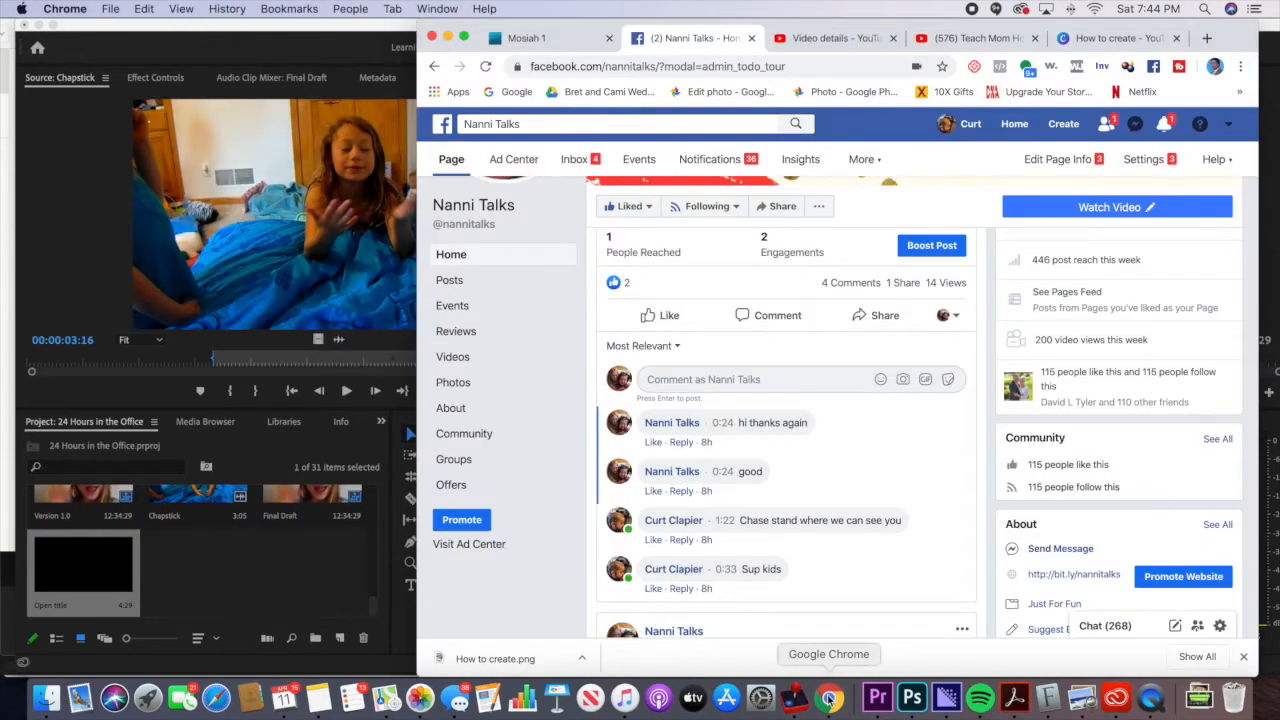
left_click(747, 67)
type("clock font")
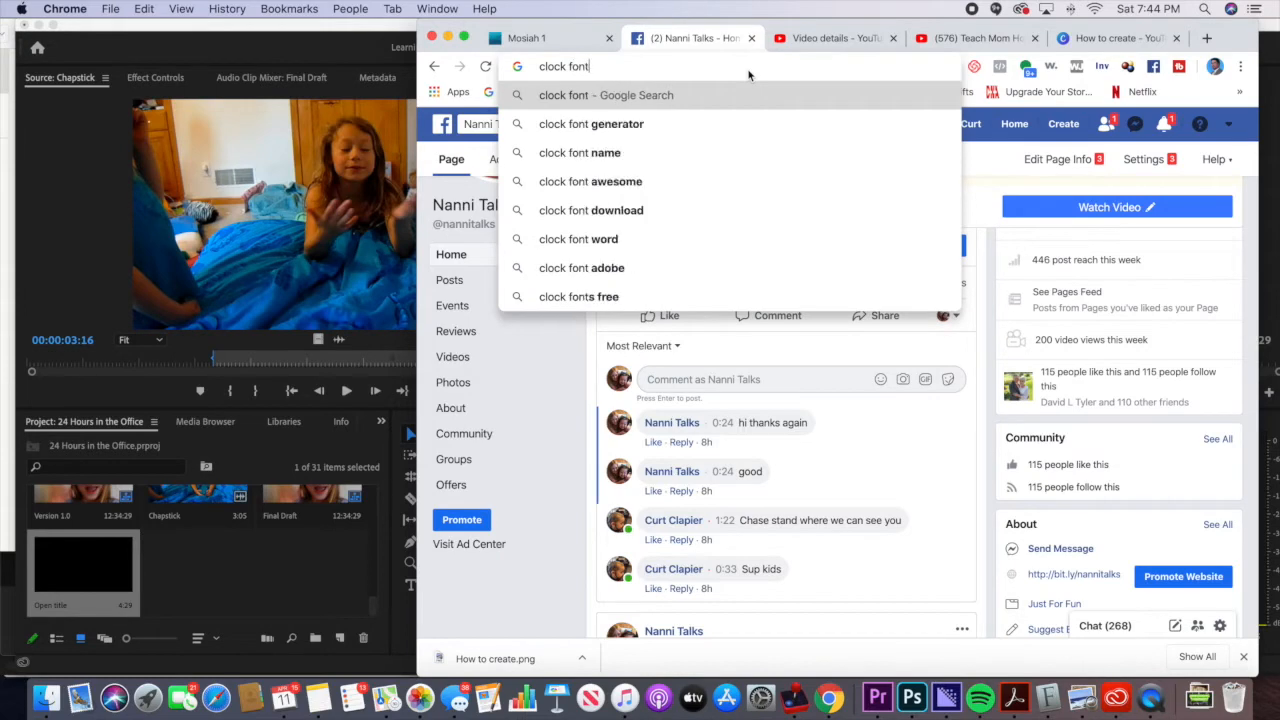
key("Return")
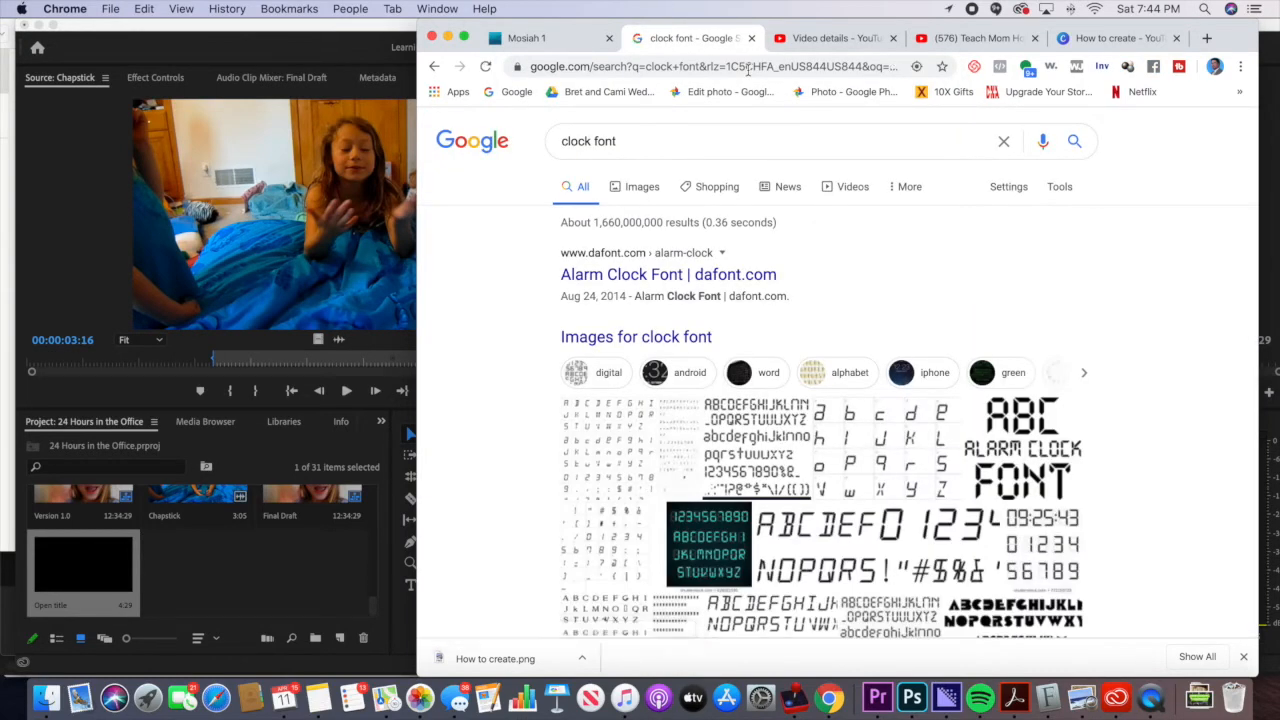
left_click(688, 284)
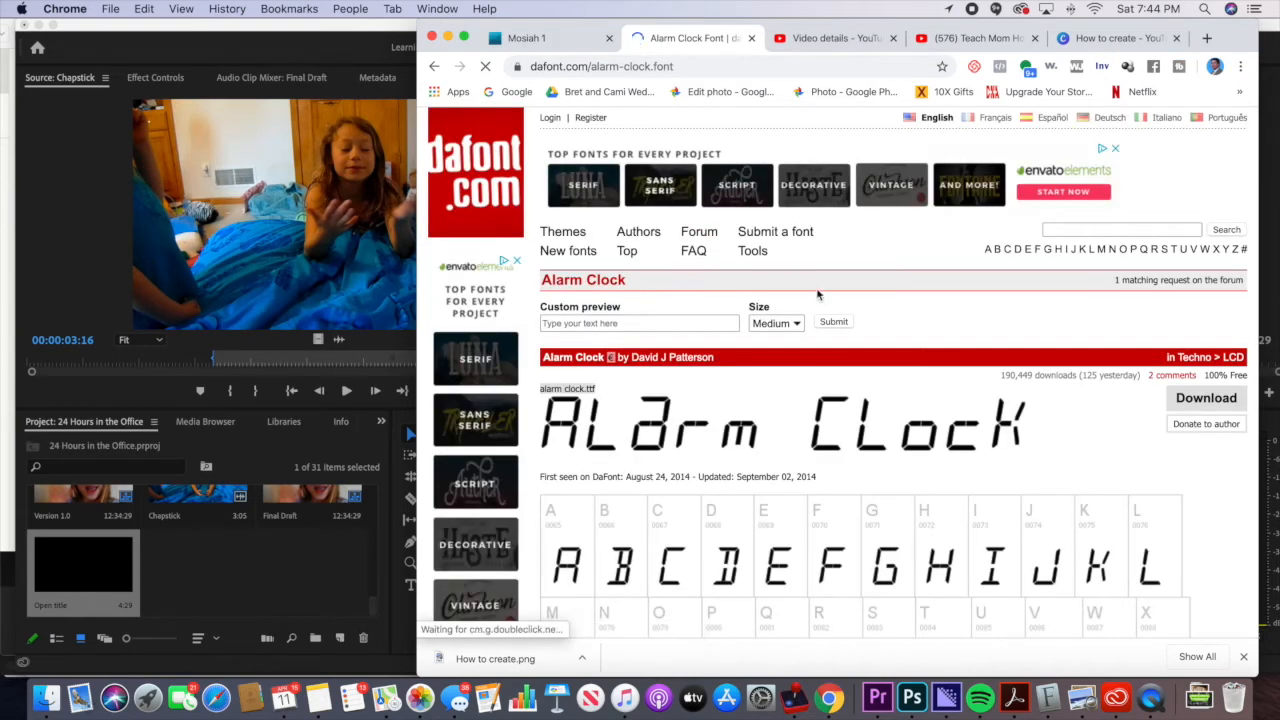
left_click(1185, 399)
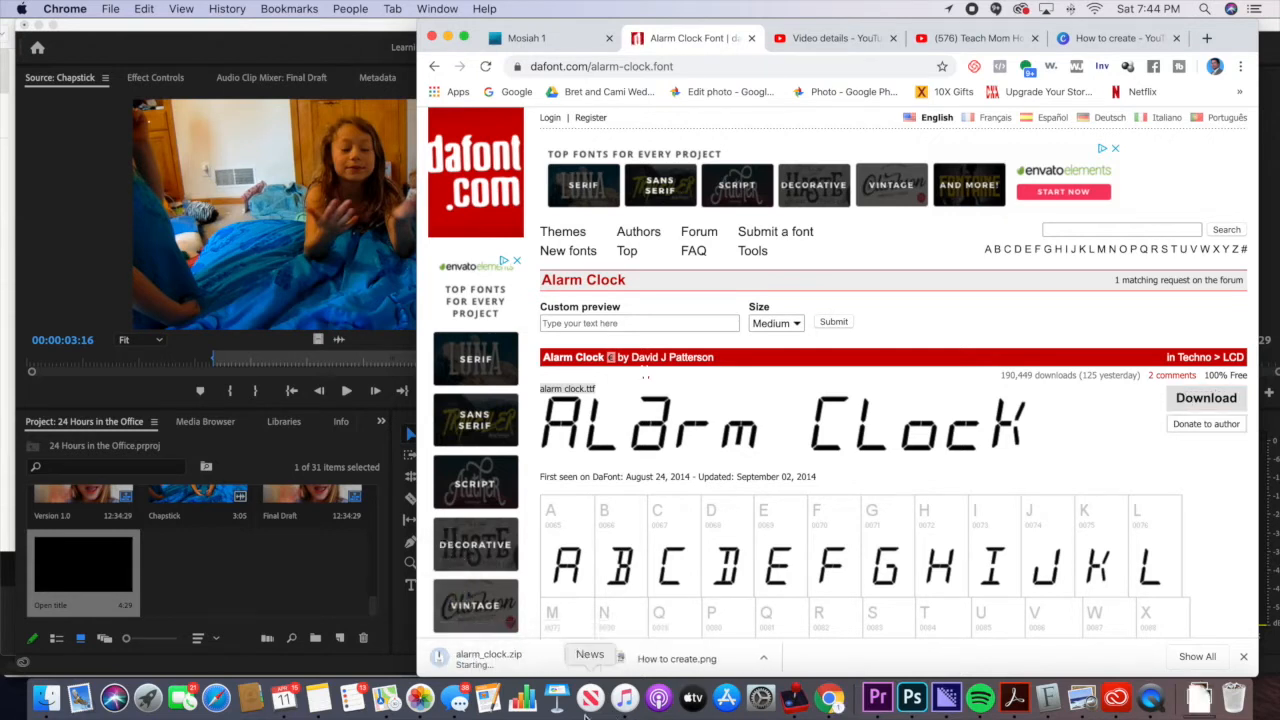
Unpack the downloaded alarm_clock.zip and show the extracted font file in the Downloads folder
left_click(581, 657)
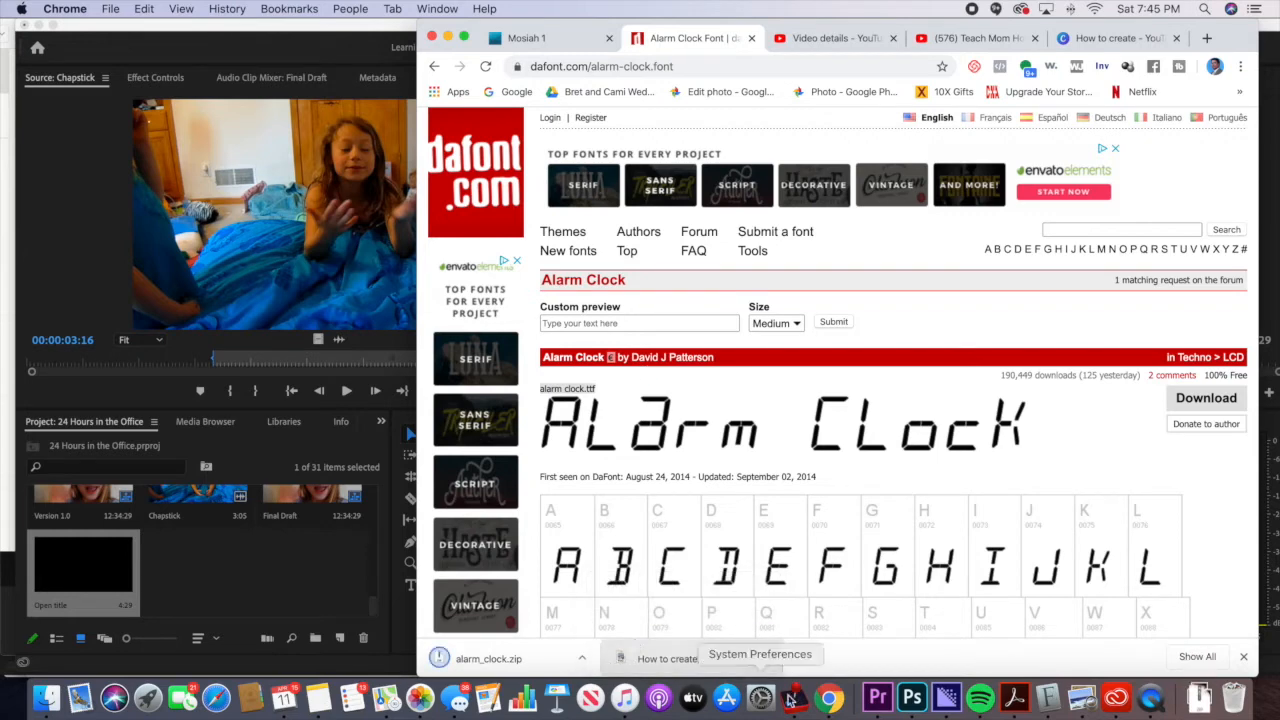
left_click(1199, 697)
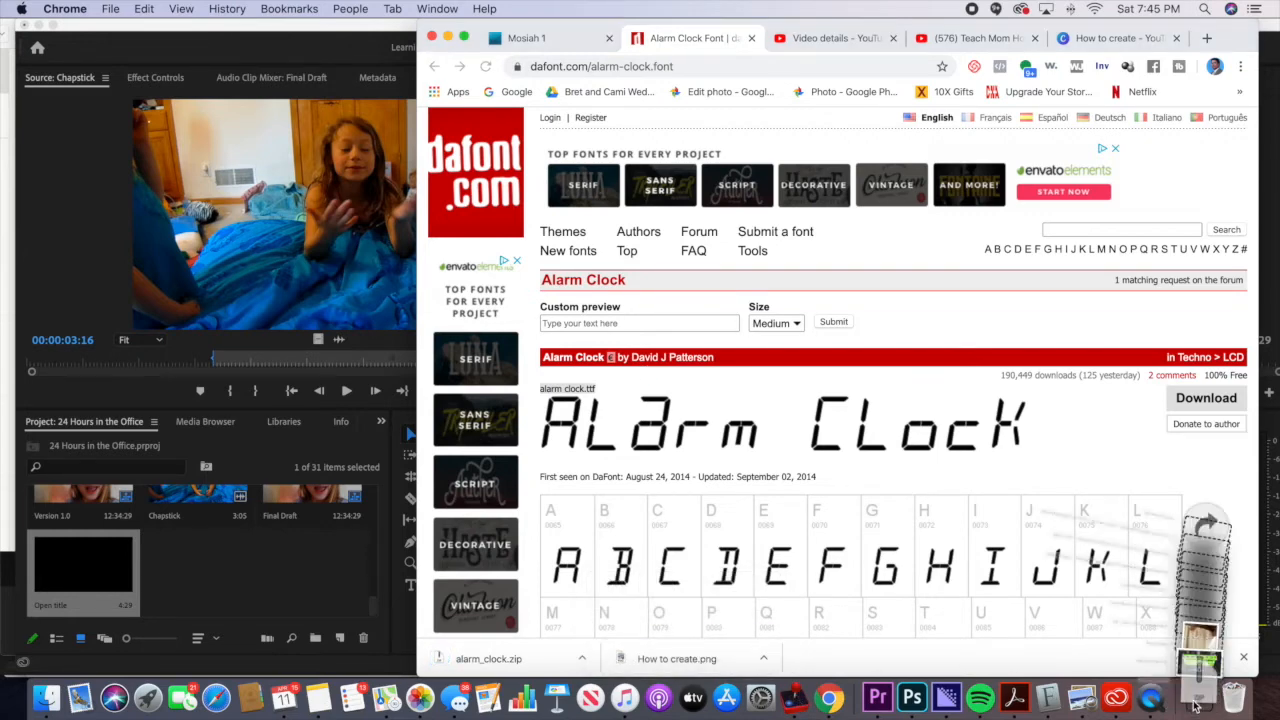
left_click(560, 658)
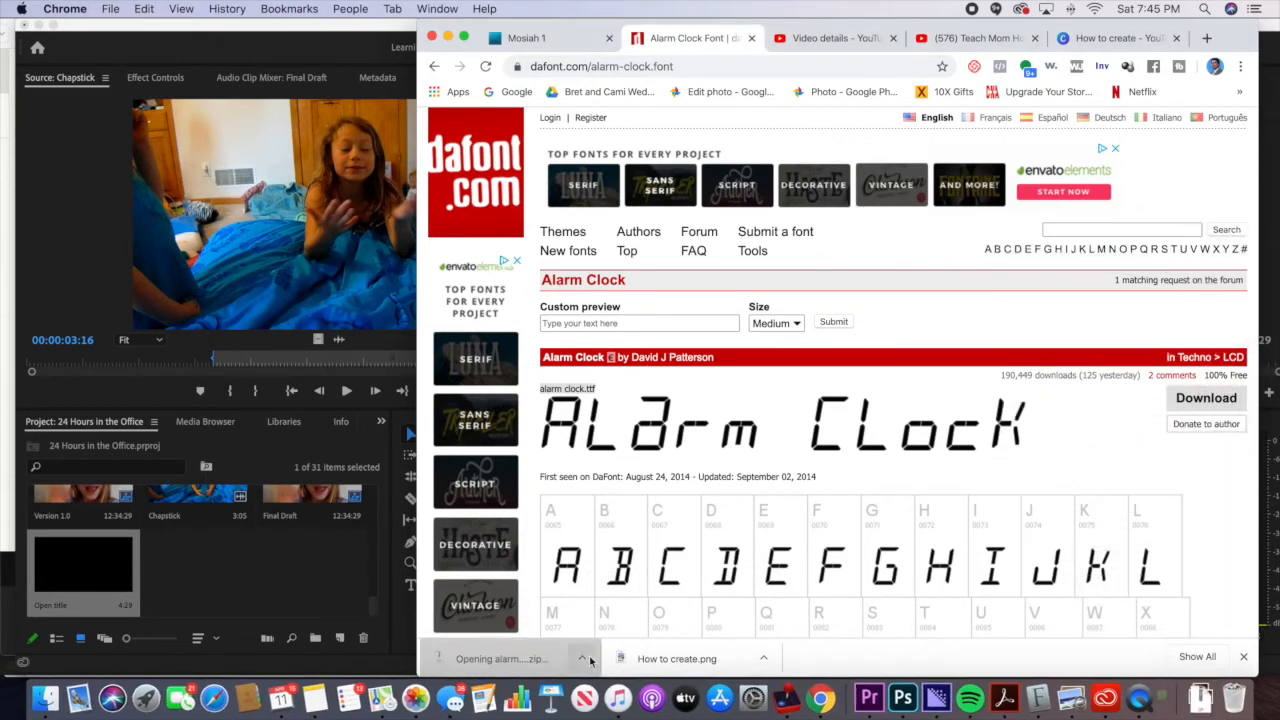
left_click(587, 662)
left_click(603, 642)
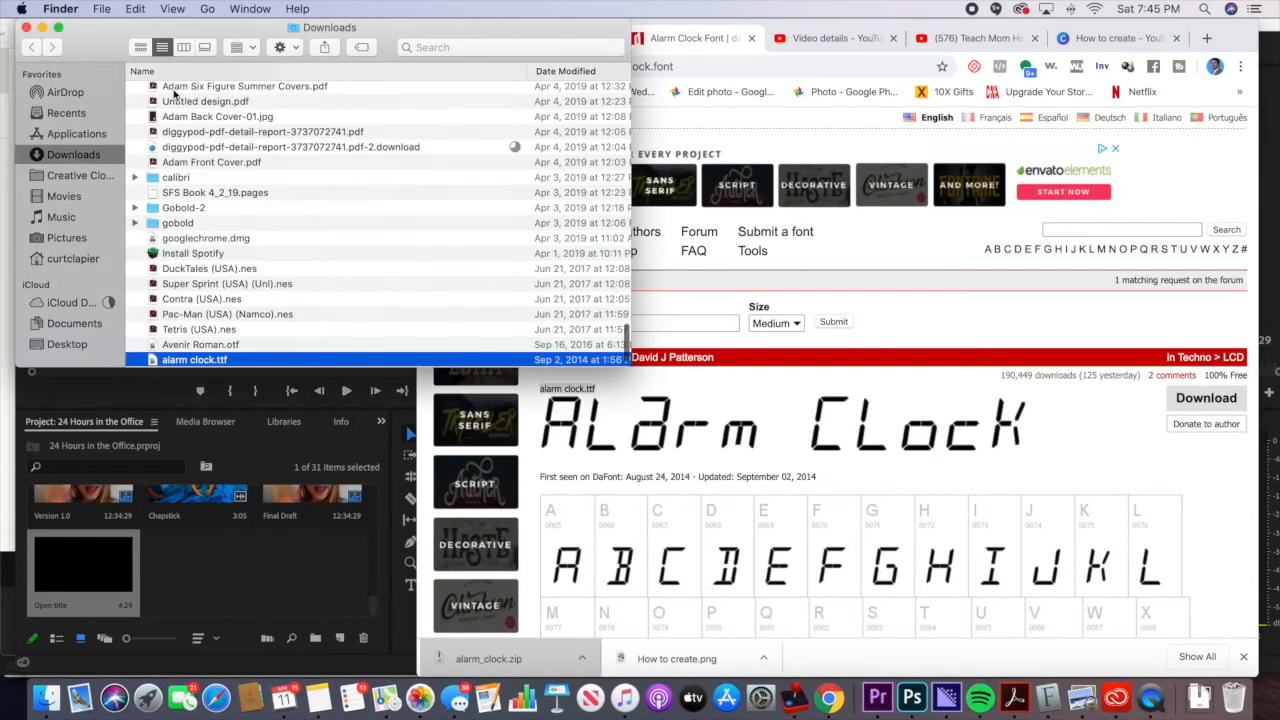
Install the alarm clock.ttf font through Font Book and switch back to Premiere Pro
double_click(153, 362)
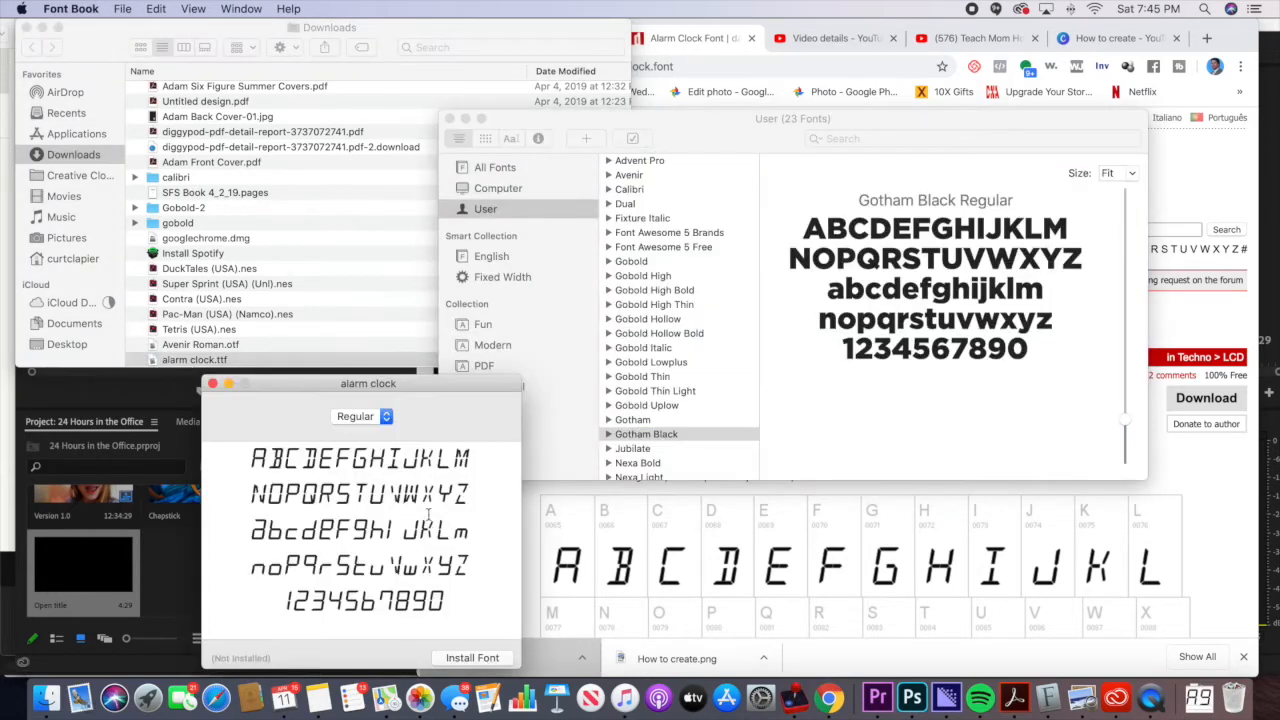
left_click(487, 658)
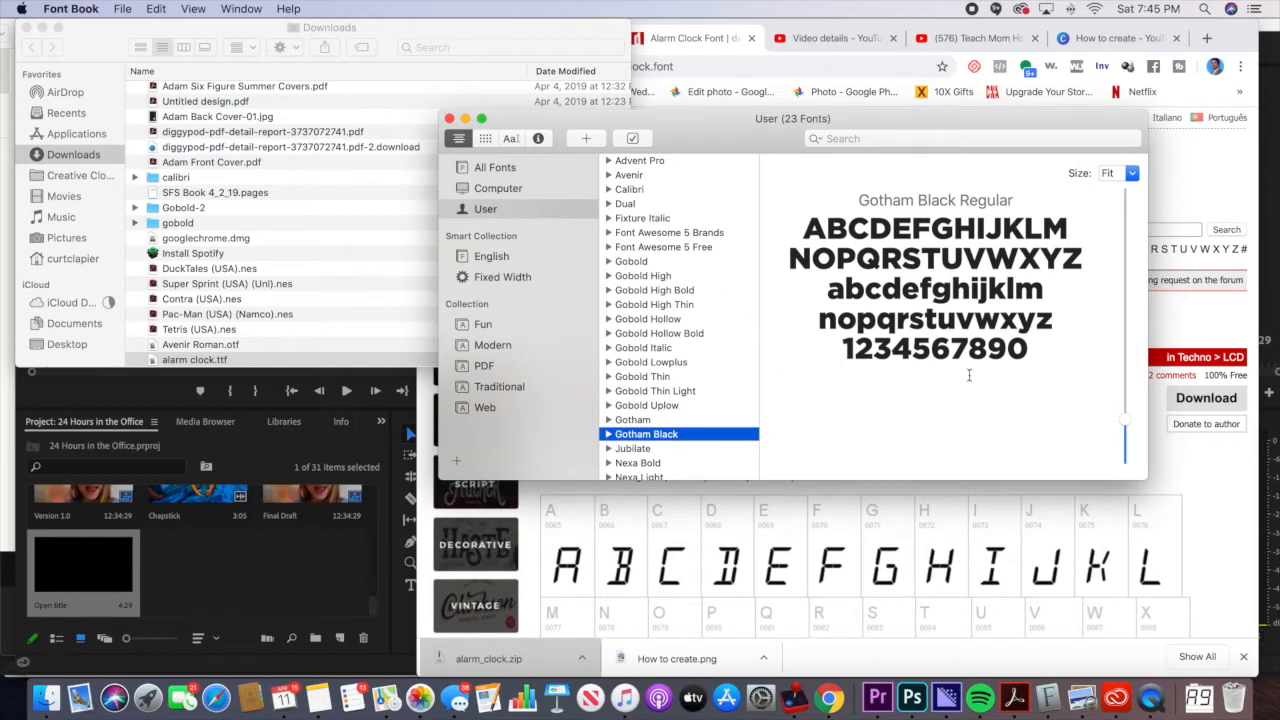
left_click(350, 458)
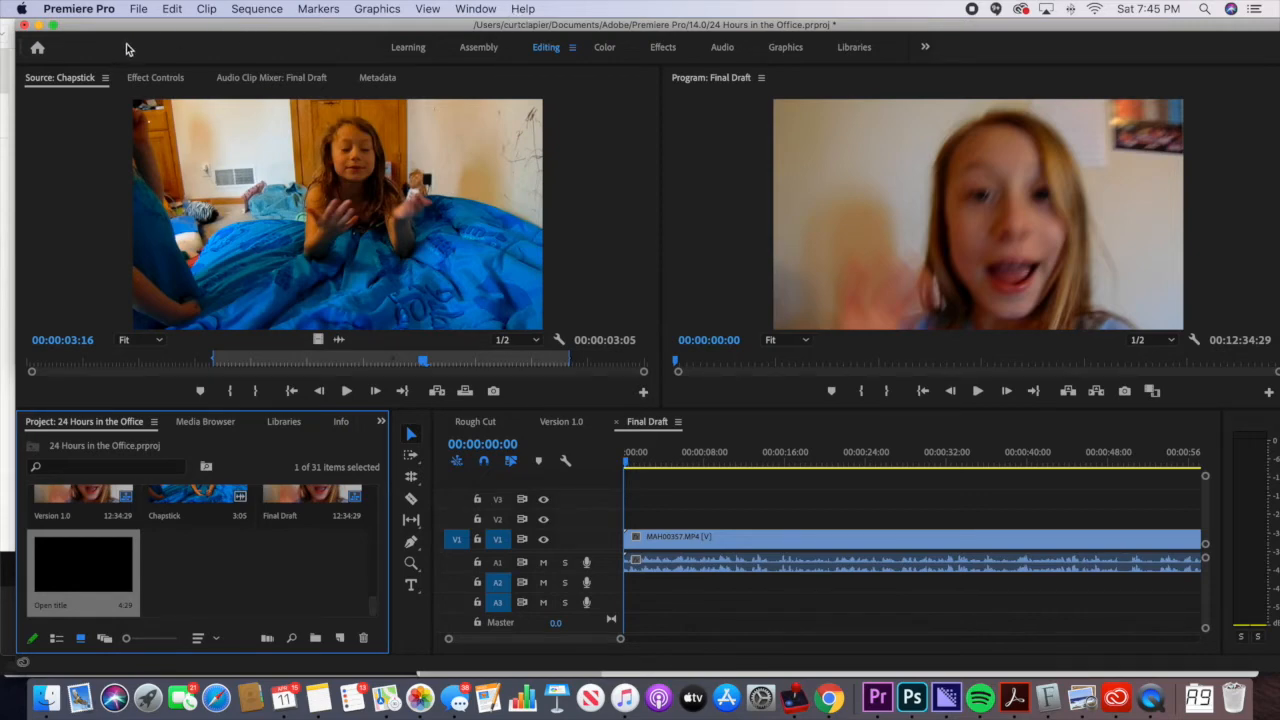
Reopen the Open title, check the font list for the newly installed alarm clock font, and close the title
left_click(130, 550)
double_click(125, 558)
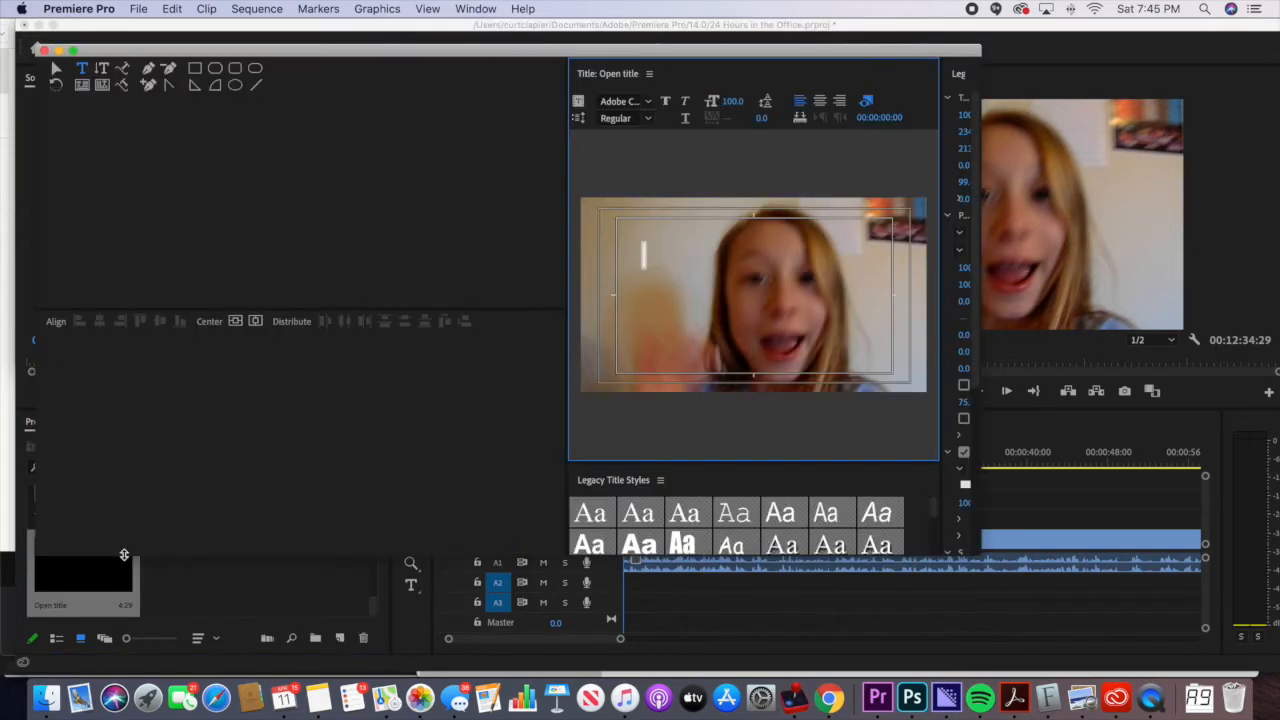
left_click(646, 101)
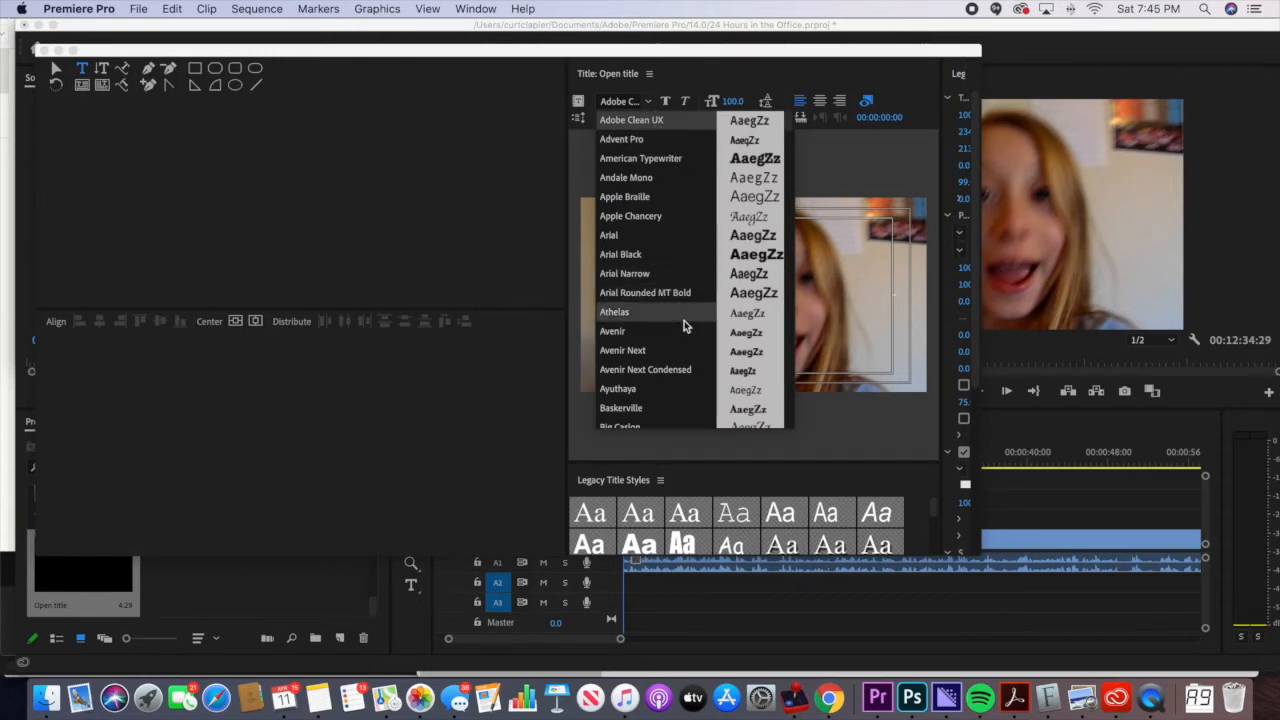
left_click(40, 49)
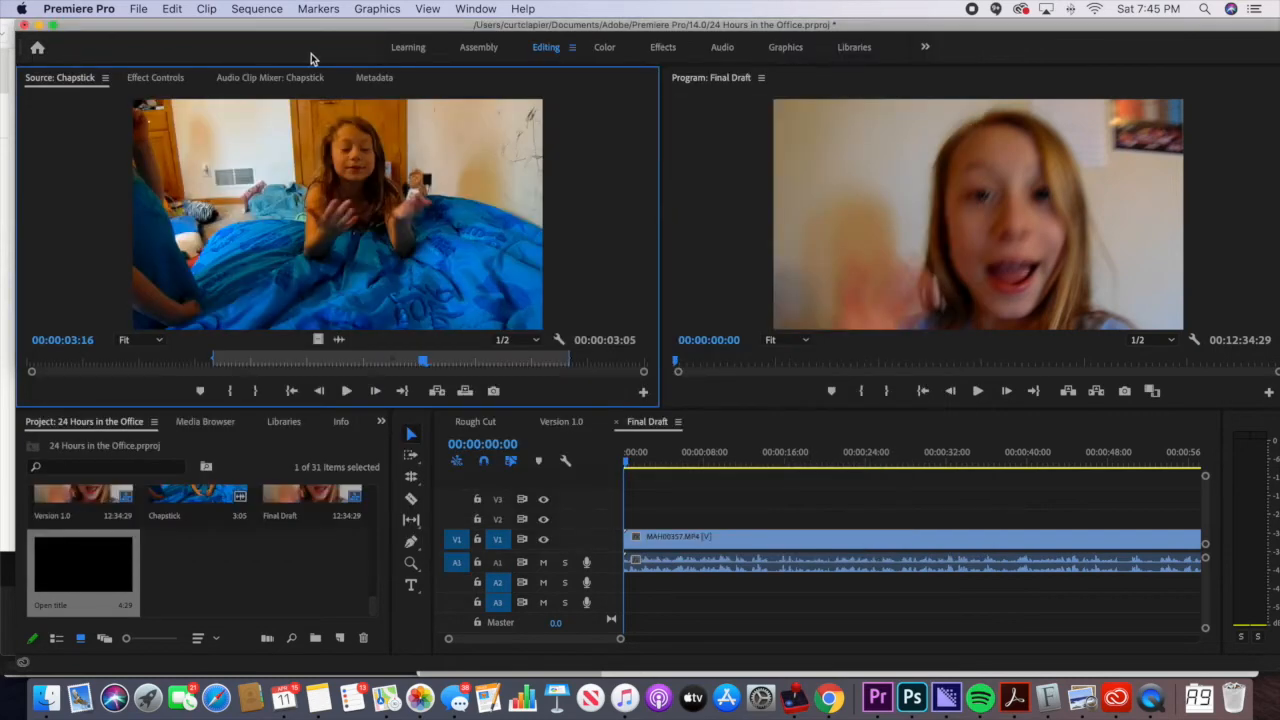
Save the project, then quit and relaunch Premiere Pro so that it loads the new font
key("super+s")
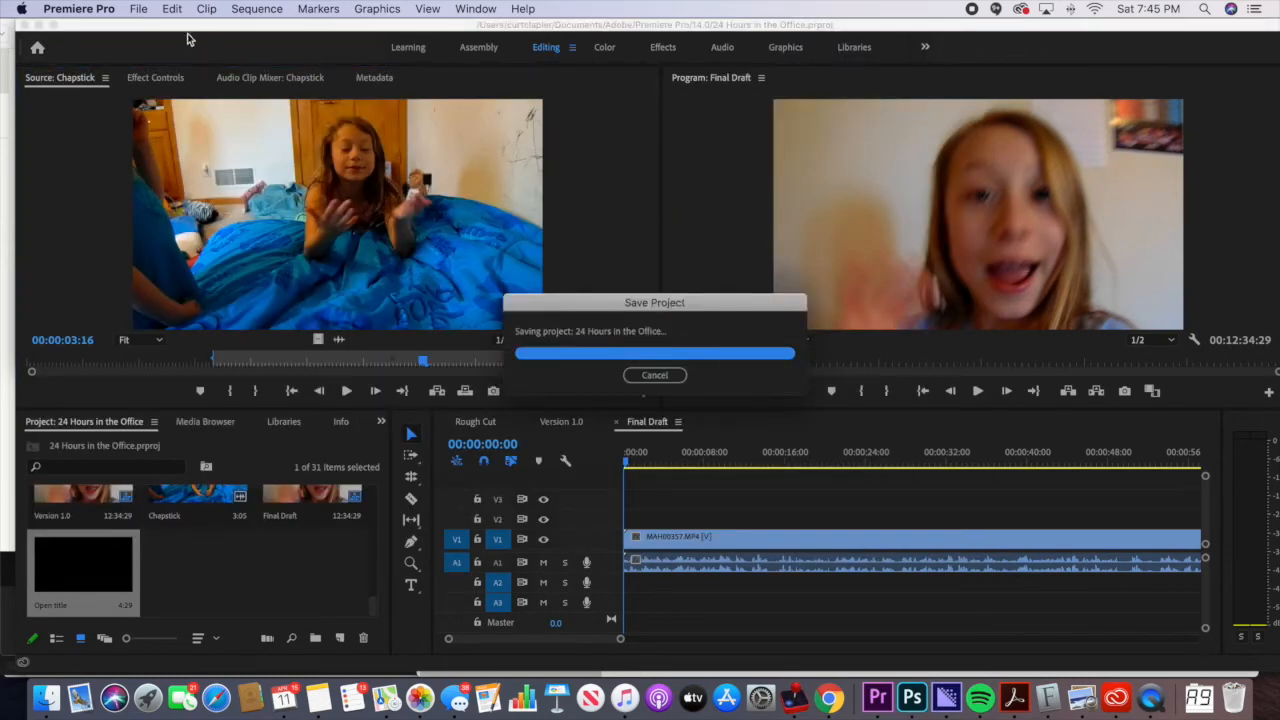
left_click(138, 9)
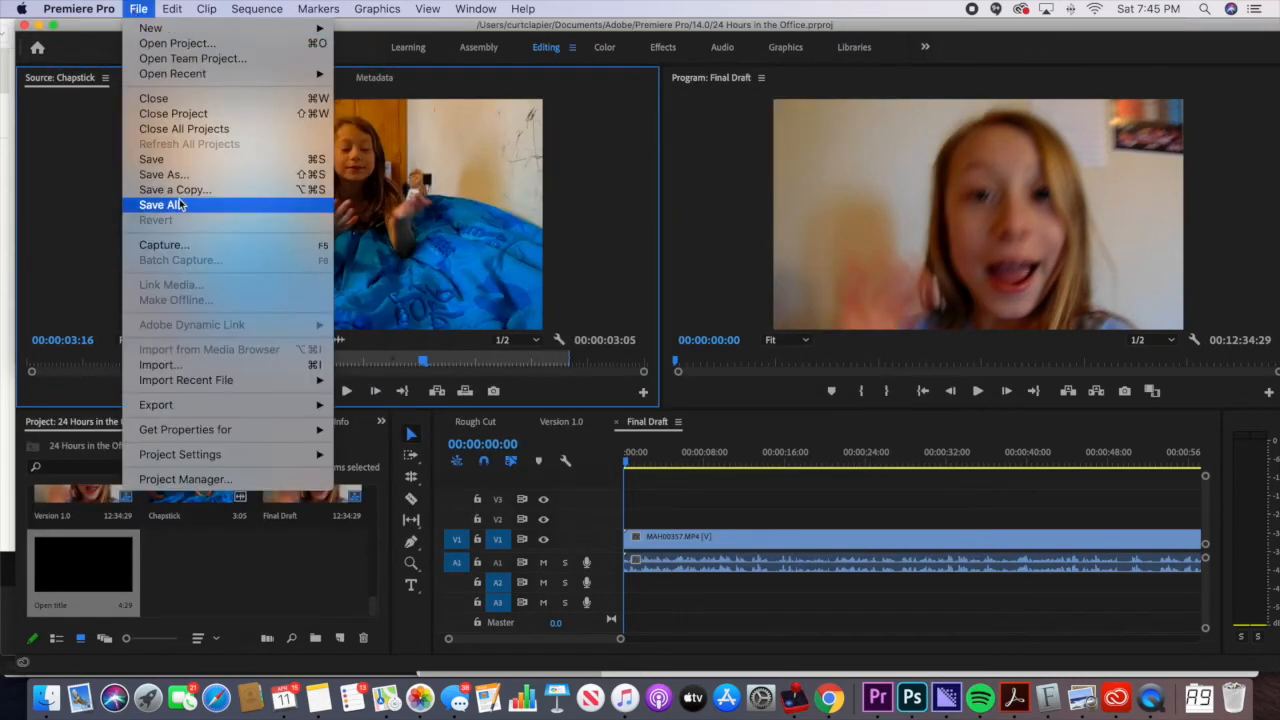
mouse_move(88, 6)
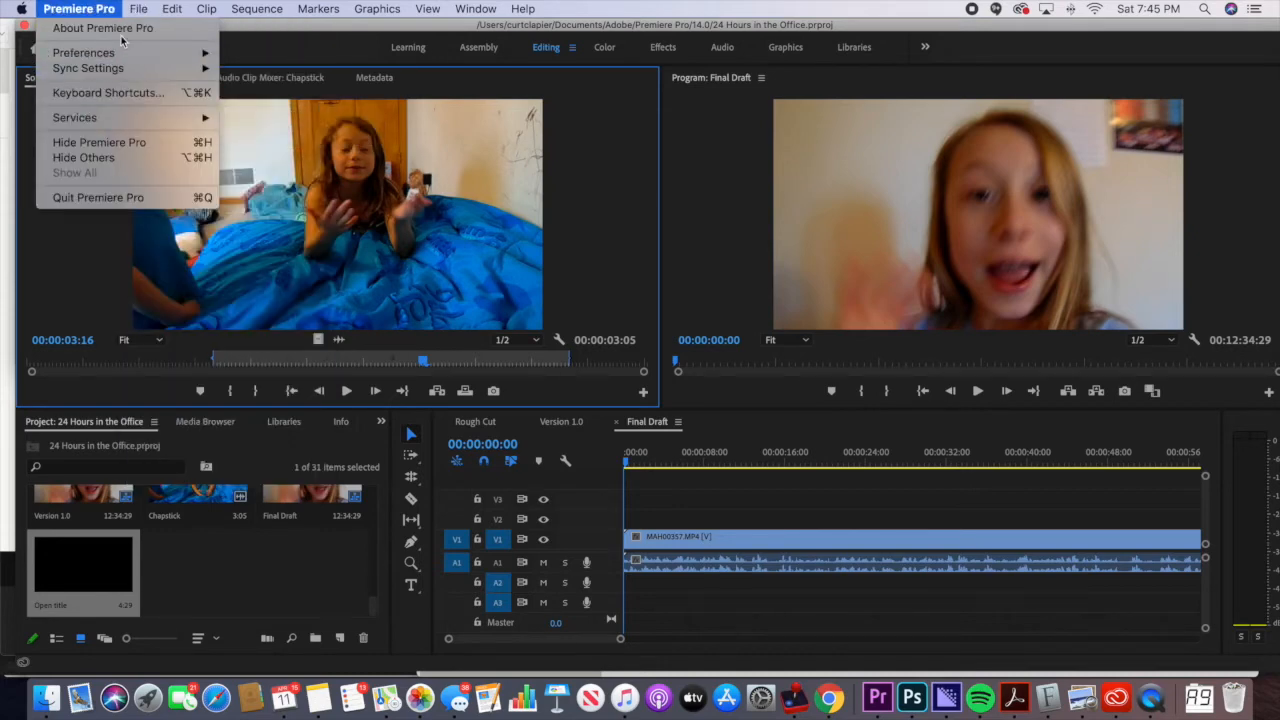
mouse_move(128, 17)
left_click(100, 198)
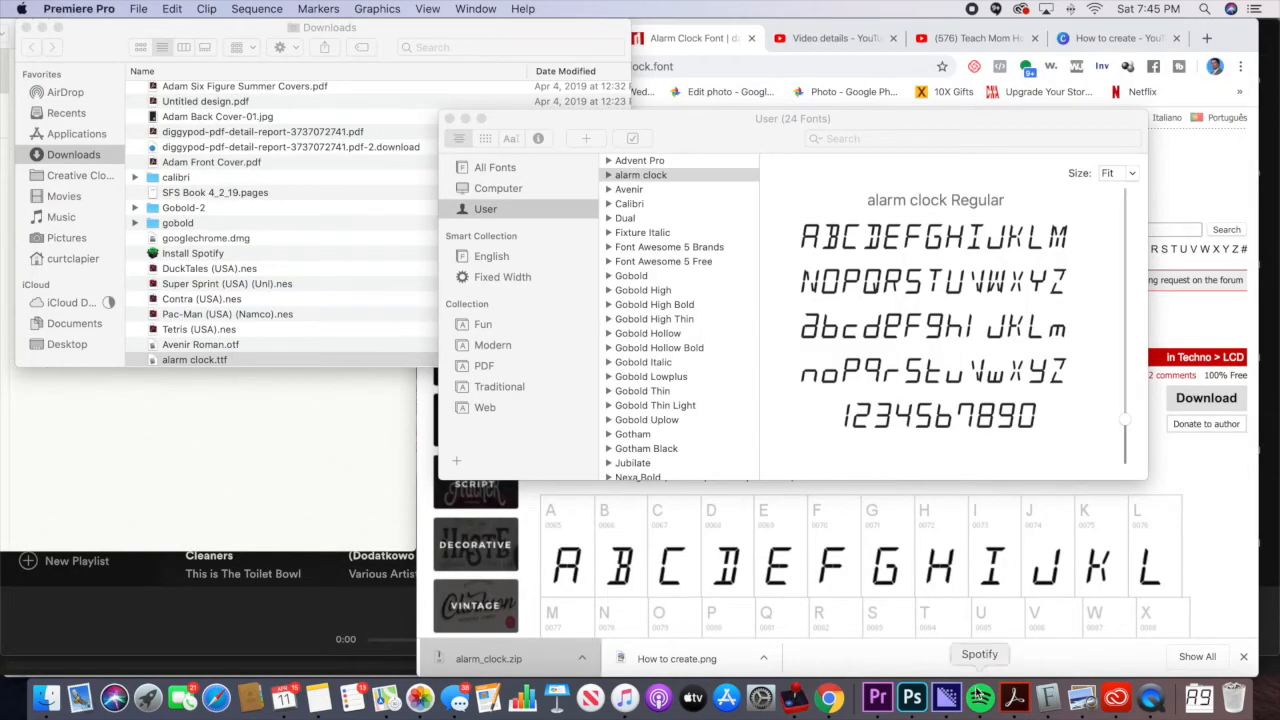
left_click(877, 698)
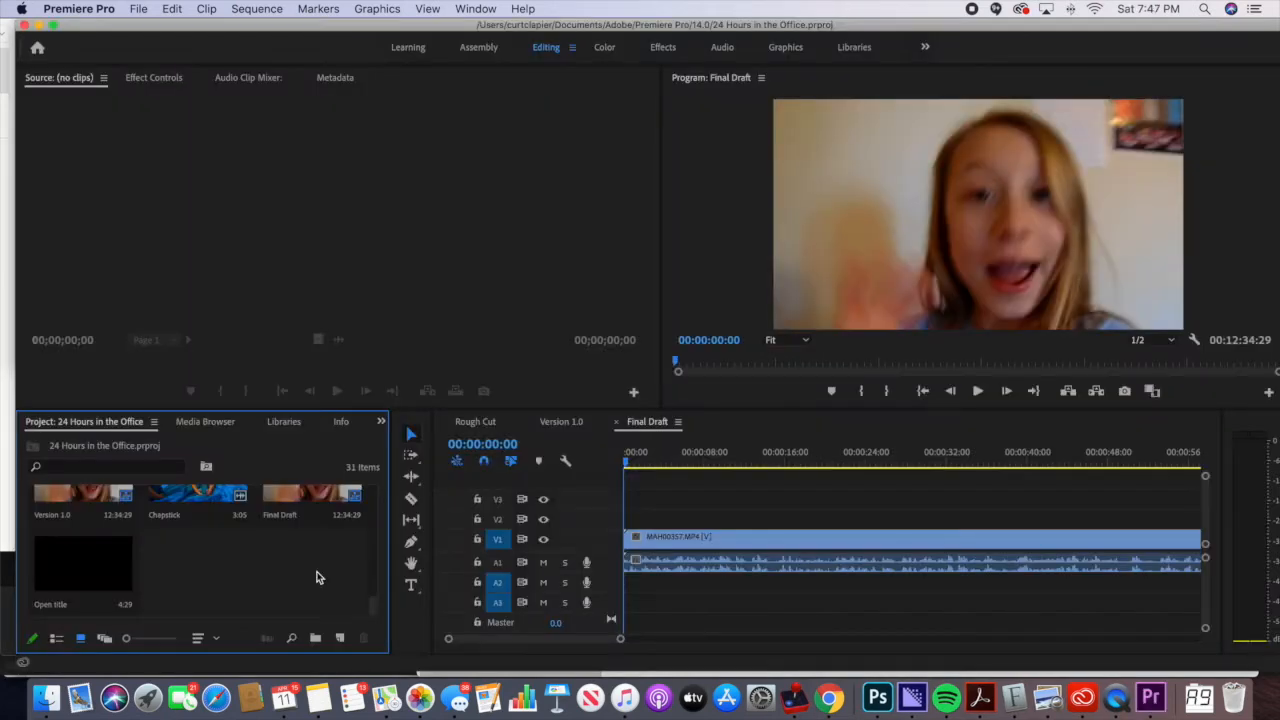
Open the Open title from the project and set its text font to alarm clock
left_click(114, 573)
double_click(114, 573)
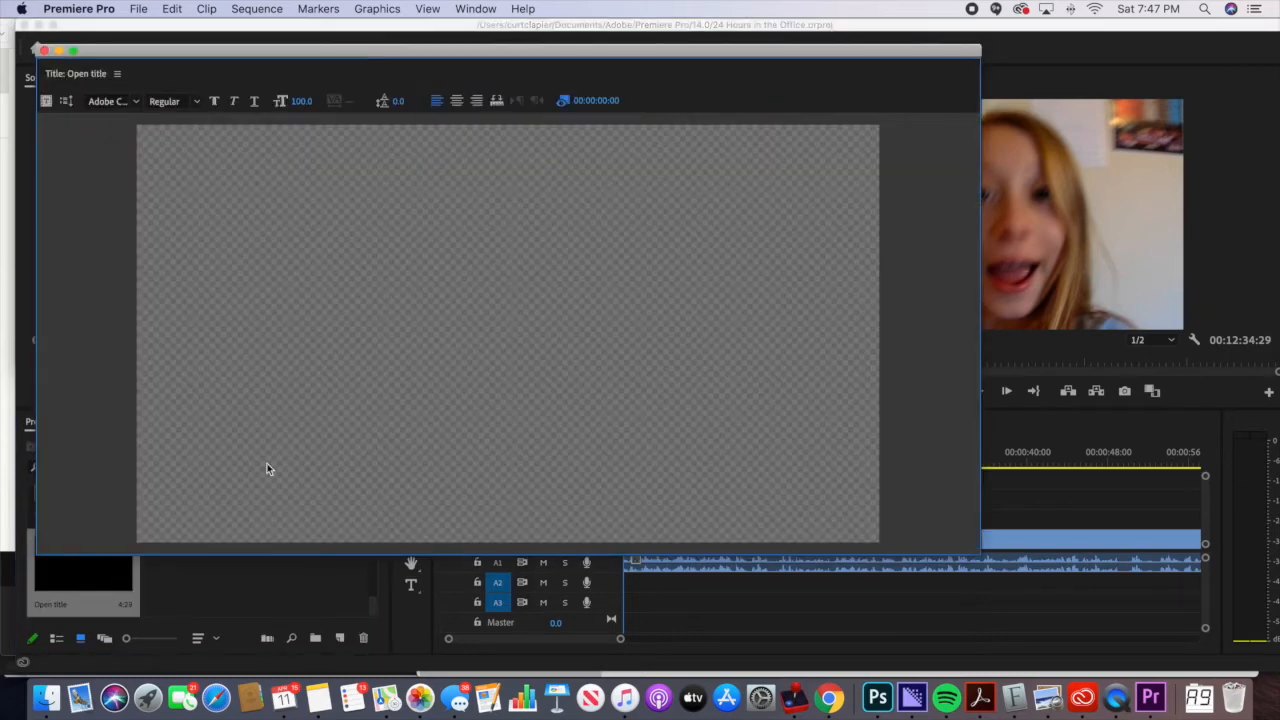
left_click(650, 105)
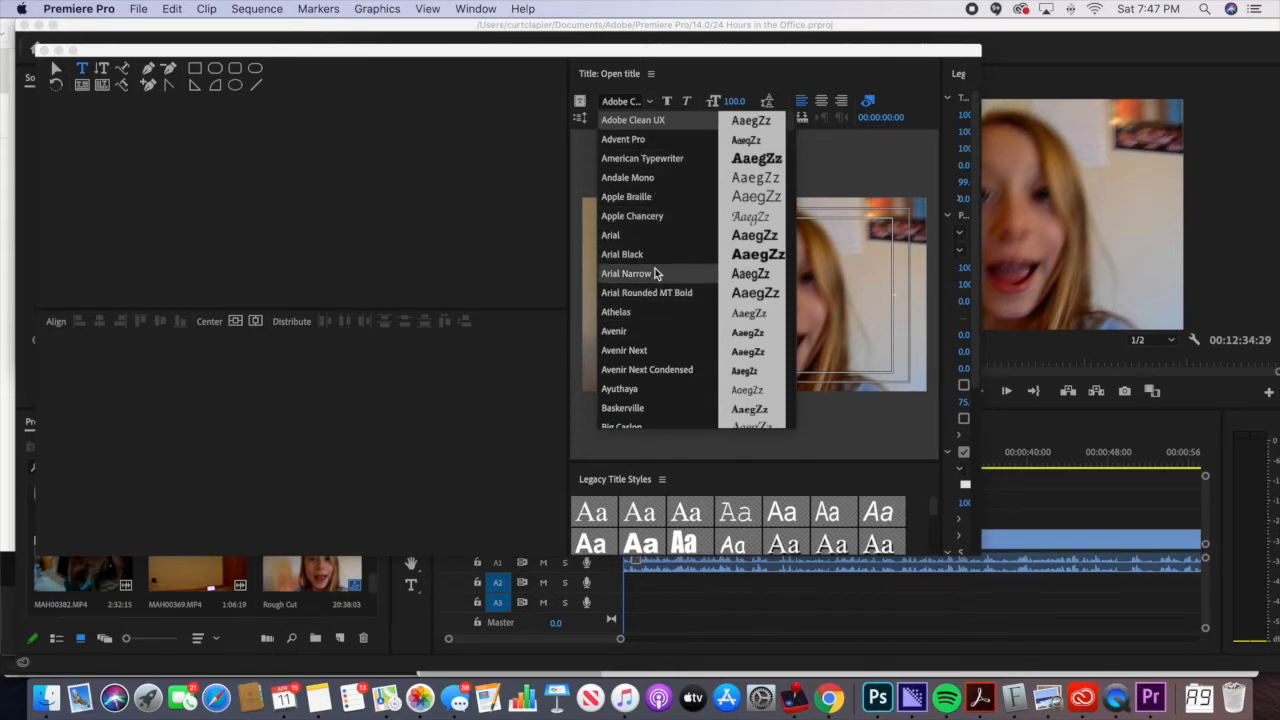
scroll(658, 312, "down", 3)
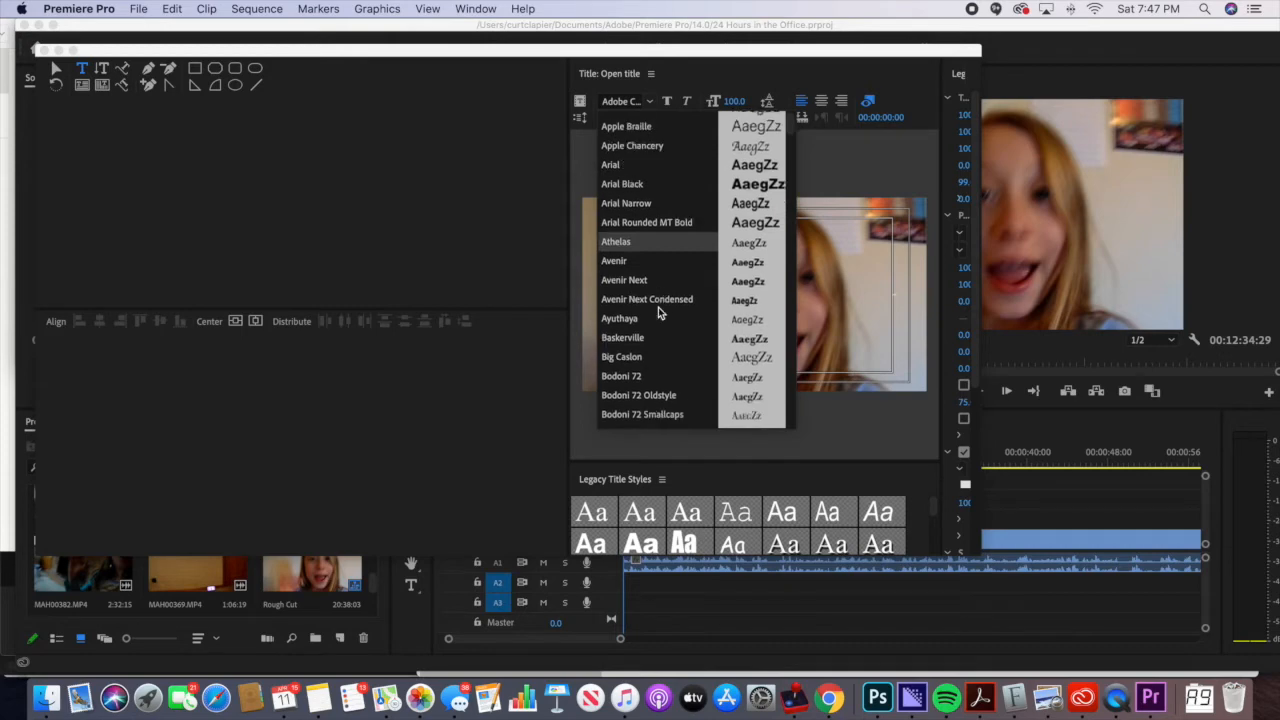
scroll(658, 312, "up", 3)
scroll(658, 312, "down", 5)
scroll(658, 314, "down", 20)
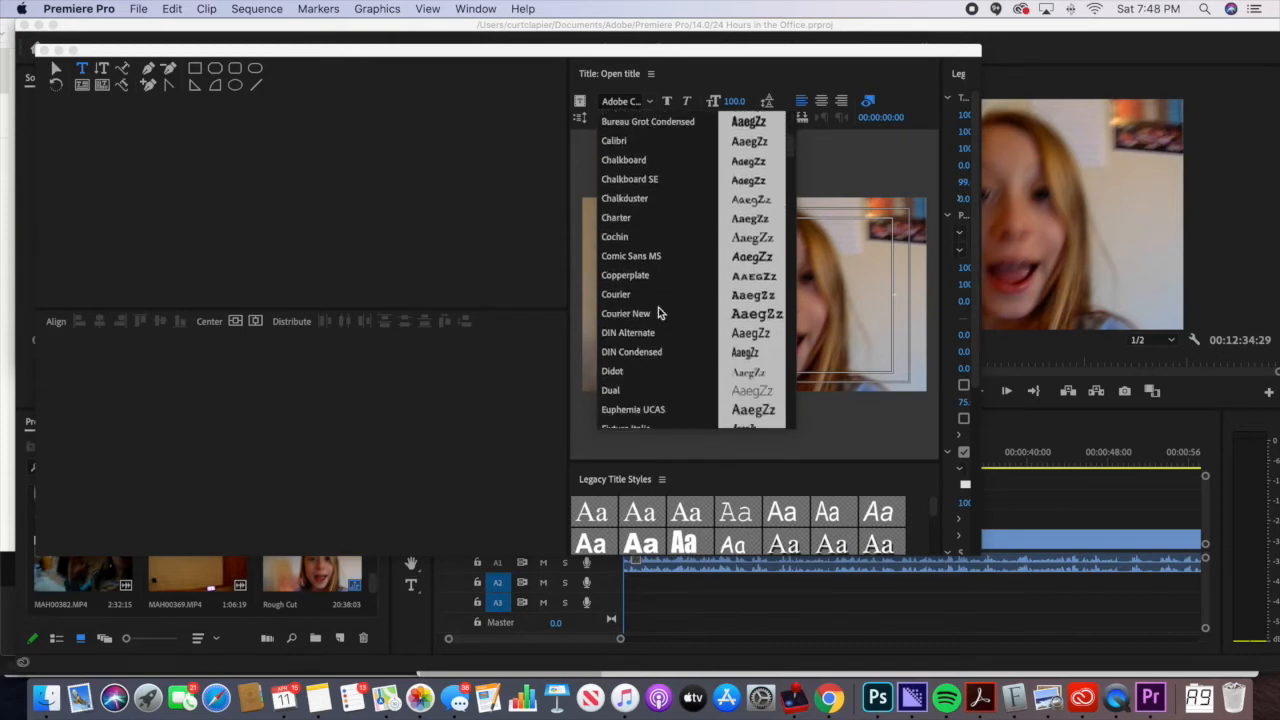
scroll(658, 312, "up", 20)
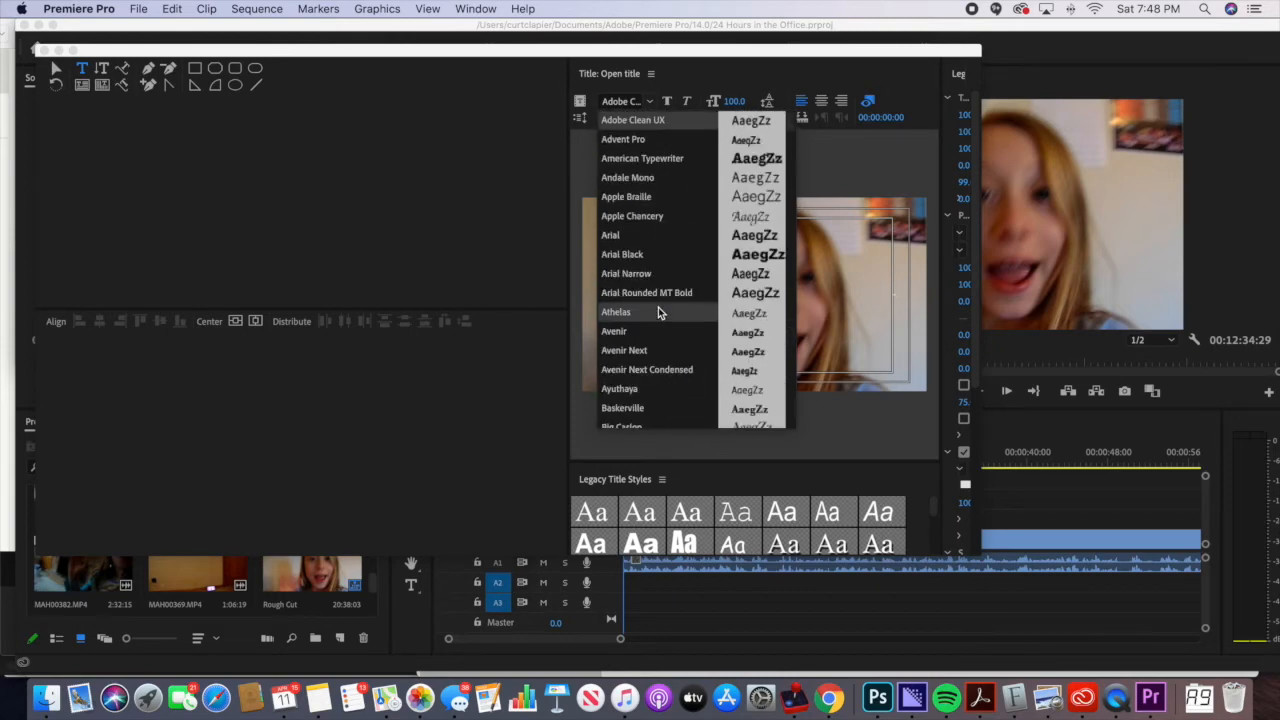
left_click(635, 101)
type("alarm clo")
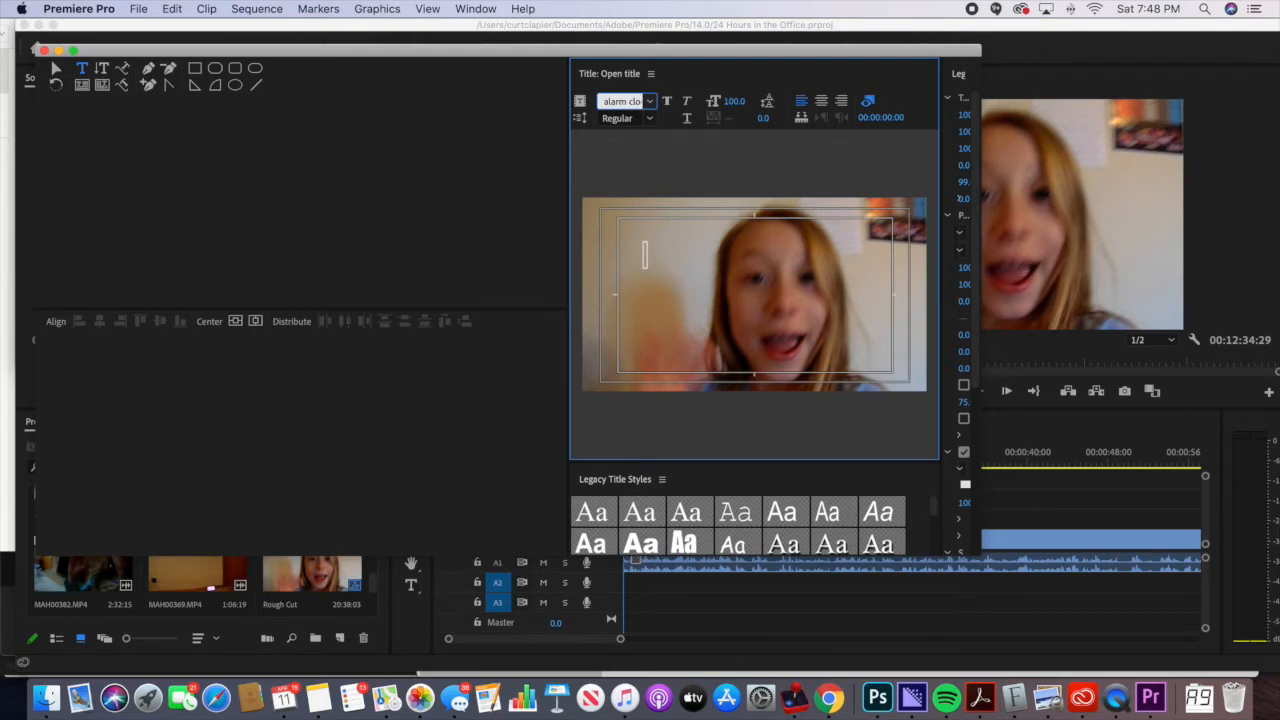
key("Return")
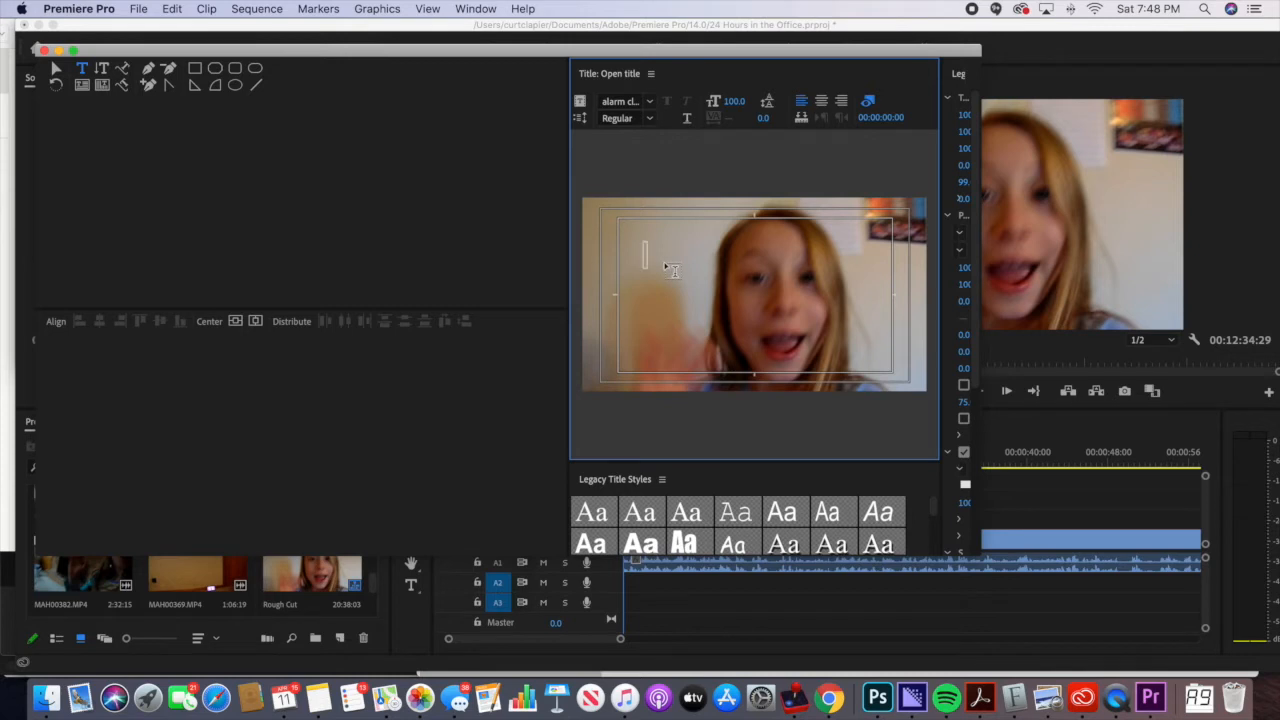
Enter "24 Hours In The Office Challenge" as the title text, capitalizing "The"
type("24 Hour")
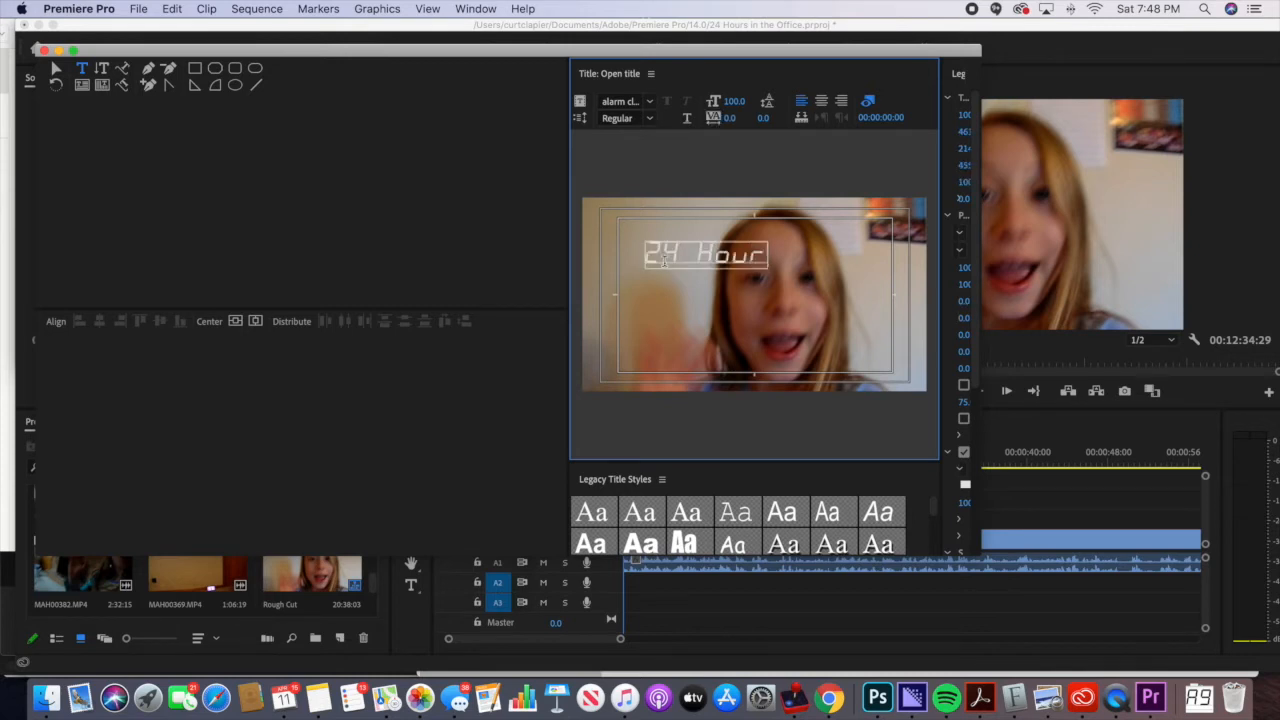
type("s In")
key("BackSpace")
key("BackSpace")
key("BackSpace")
key("BackSpace")
key("BackSpace")
type("rs")
key("BackSpace")
key("BackSpace")
type("rs In the")
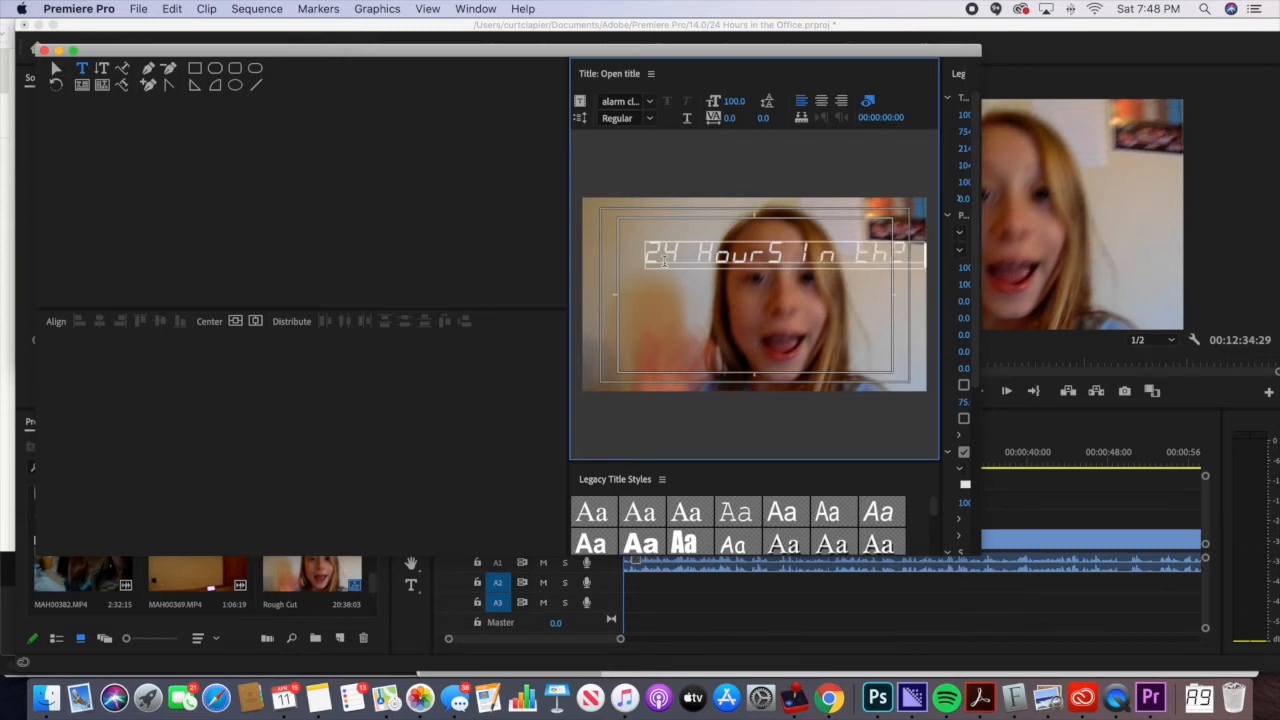
key("BackSpace")
key("BackSpace")
key("BackSpace")
key("BackSpace")
type("The")
type(" O")
Select the whole title text and check which styles the alarm clock font offers
double_click(810, 254)
key("super+a")
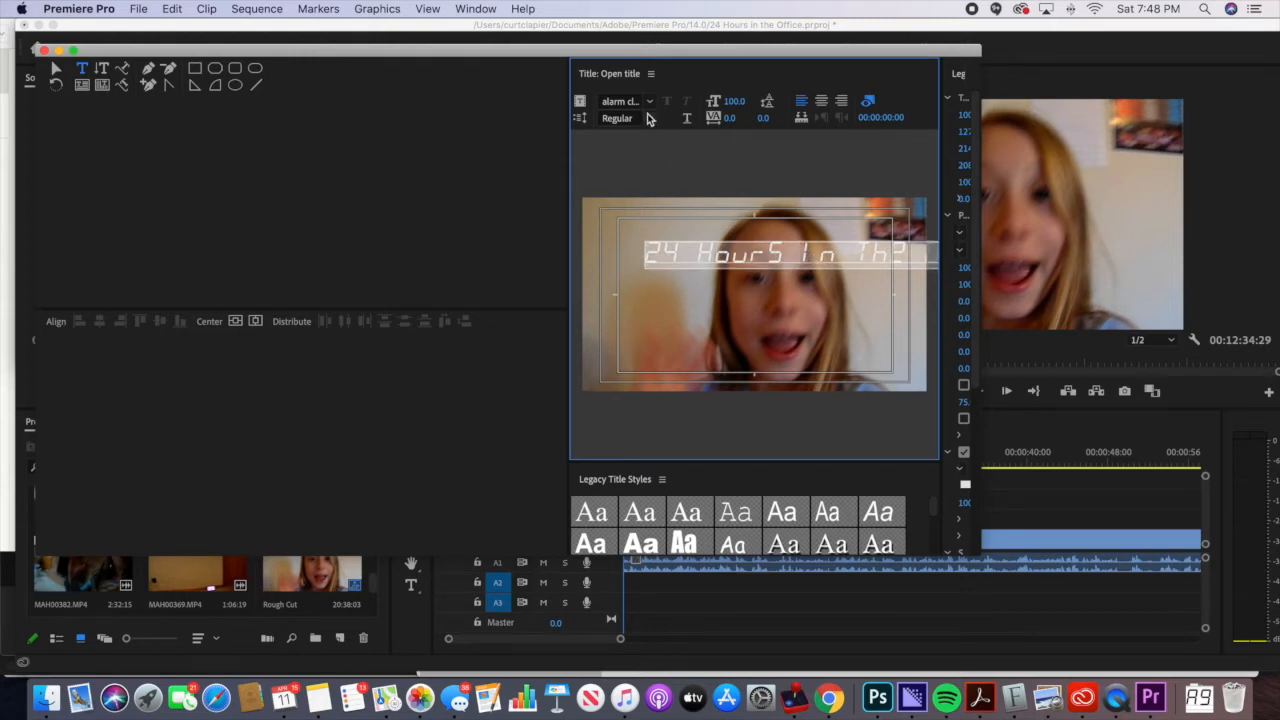
left_click(650, 118)
left_click(797, 258)
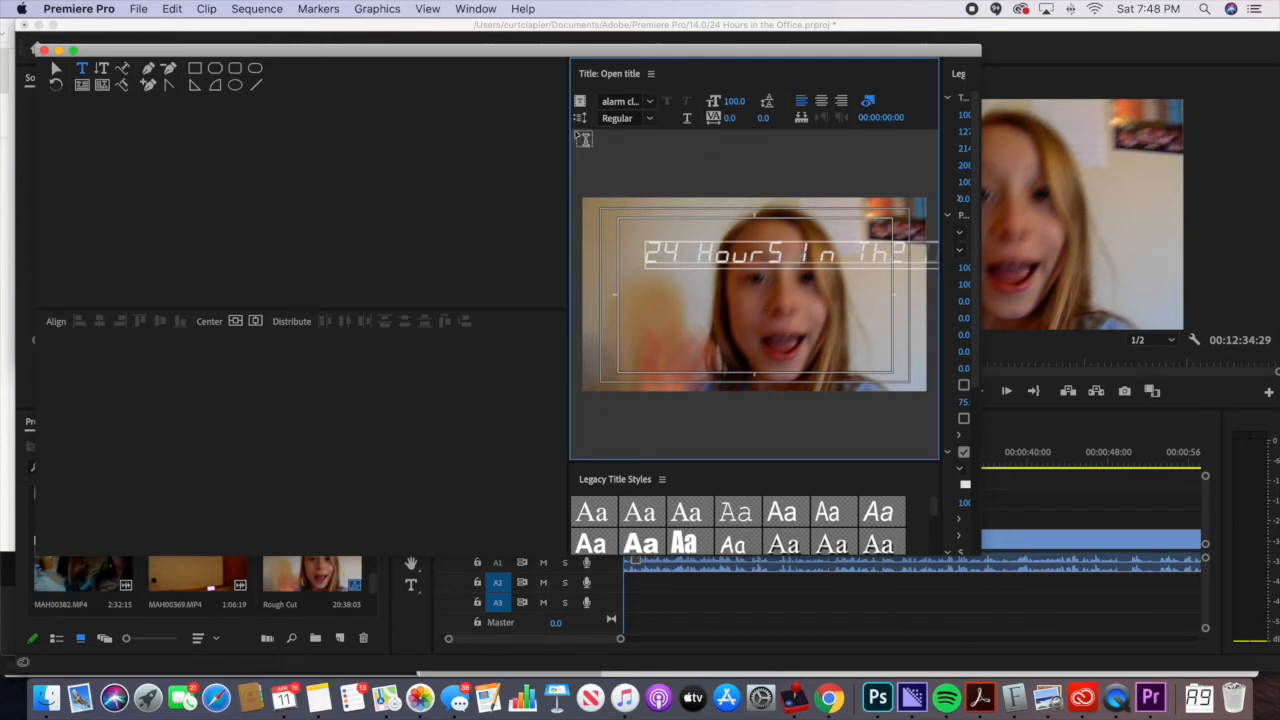
Move the title text to the lower-left of the video frame and break it into two lines before "The"
left_click(55, 69)
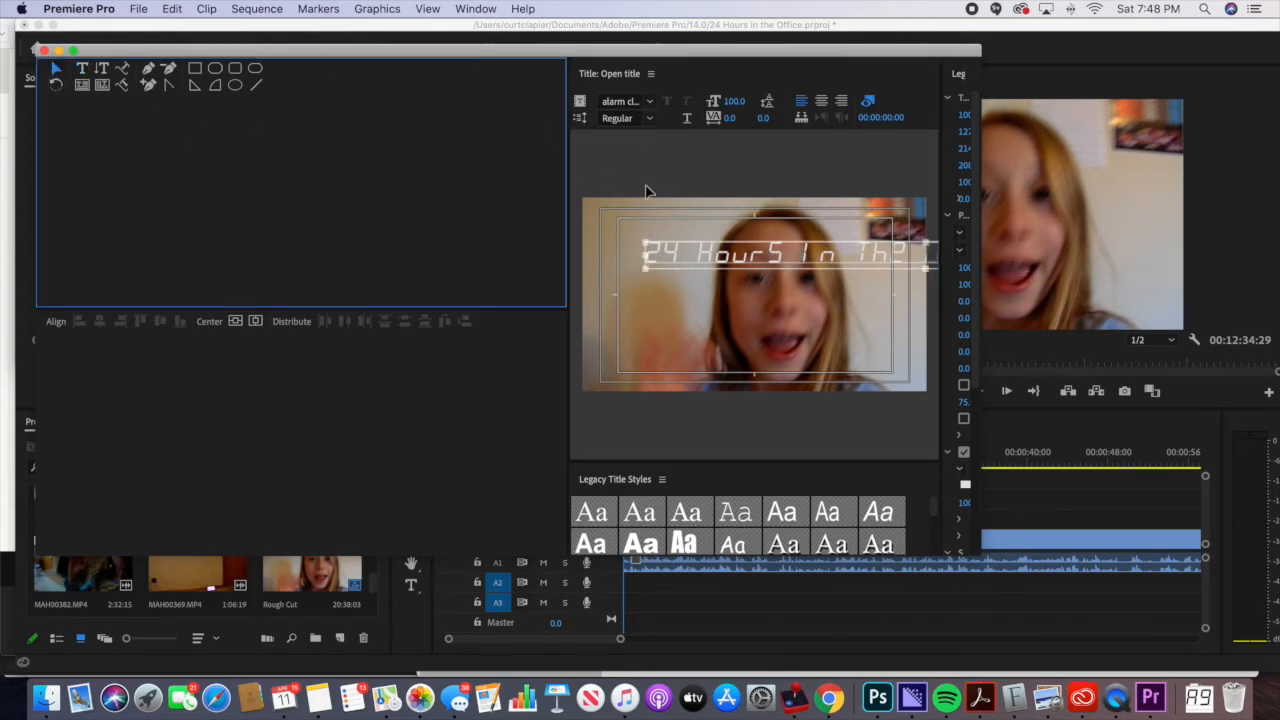
left_click_drag(702, 252, 677, 349)
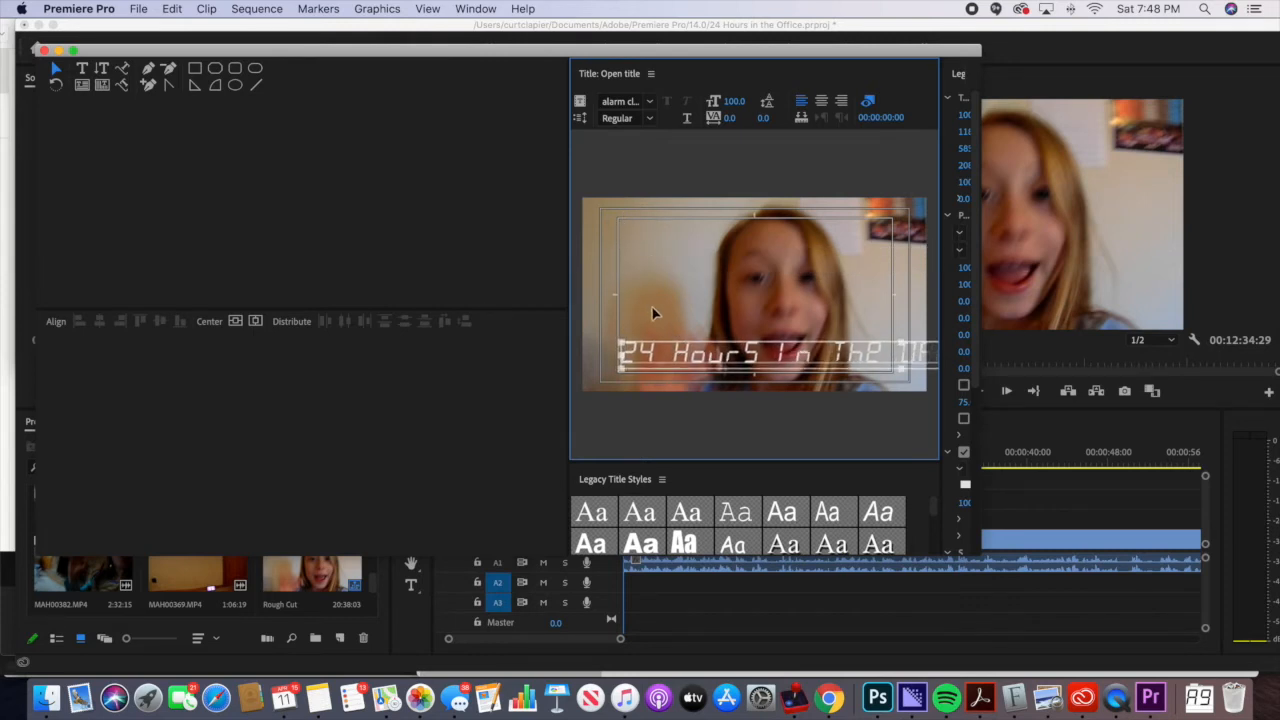
double_click(781, 357)
left_click(837, 353)
key("Return")
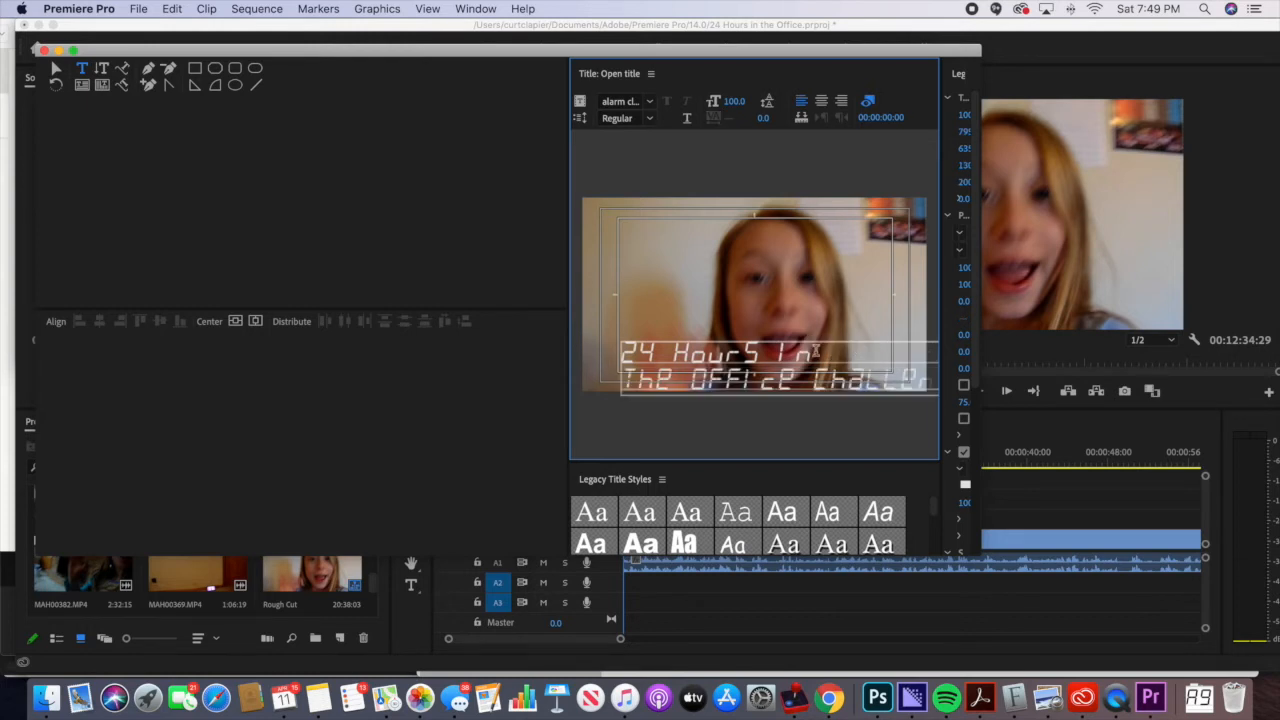
Reduce the font size of the entire title text to 61 and close the title
left_click(722, 371)
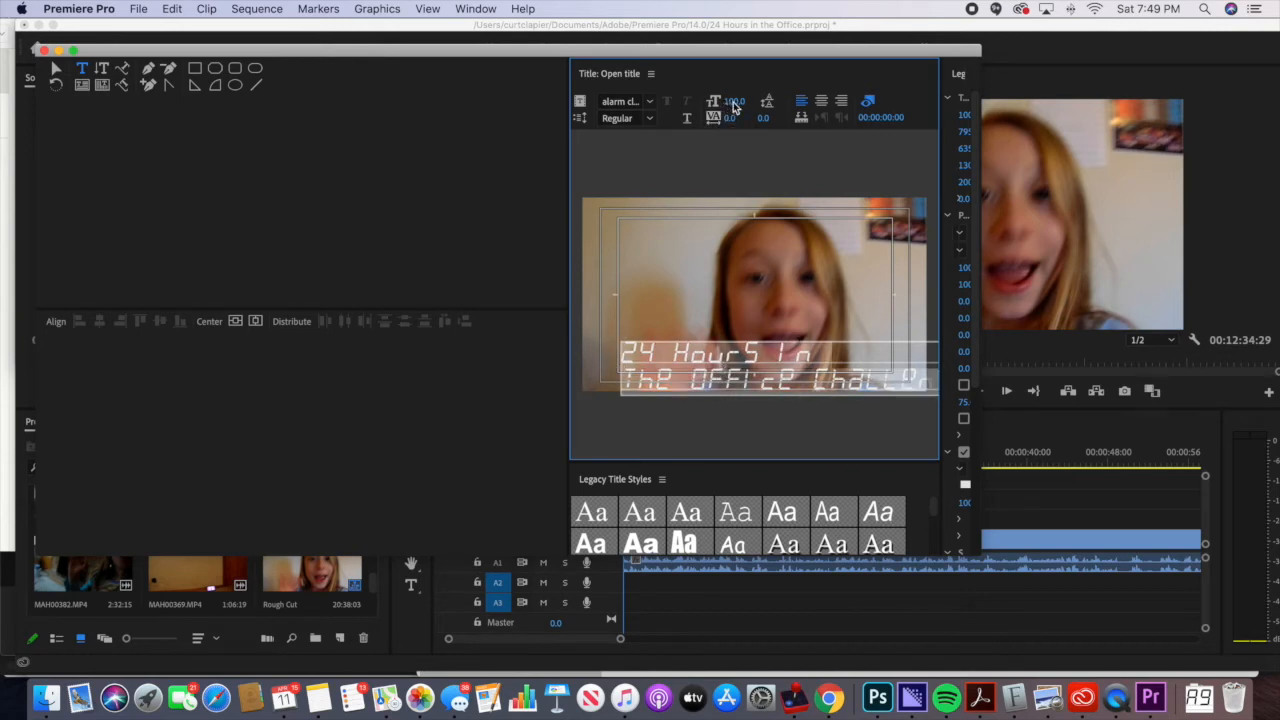
left_click_drag(724, 104, 685, 104)
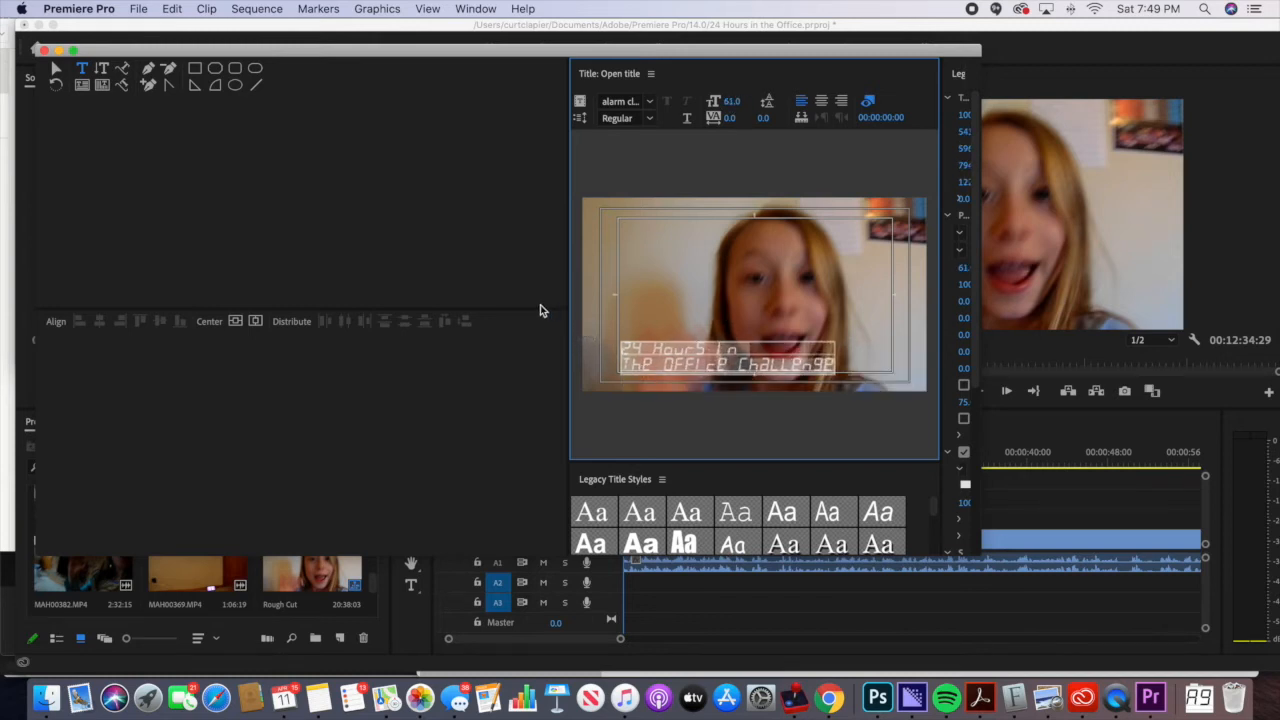
left_click(56, 68)
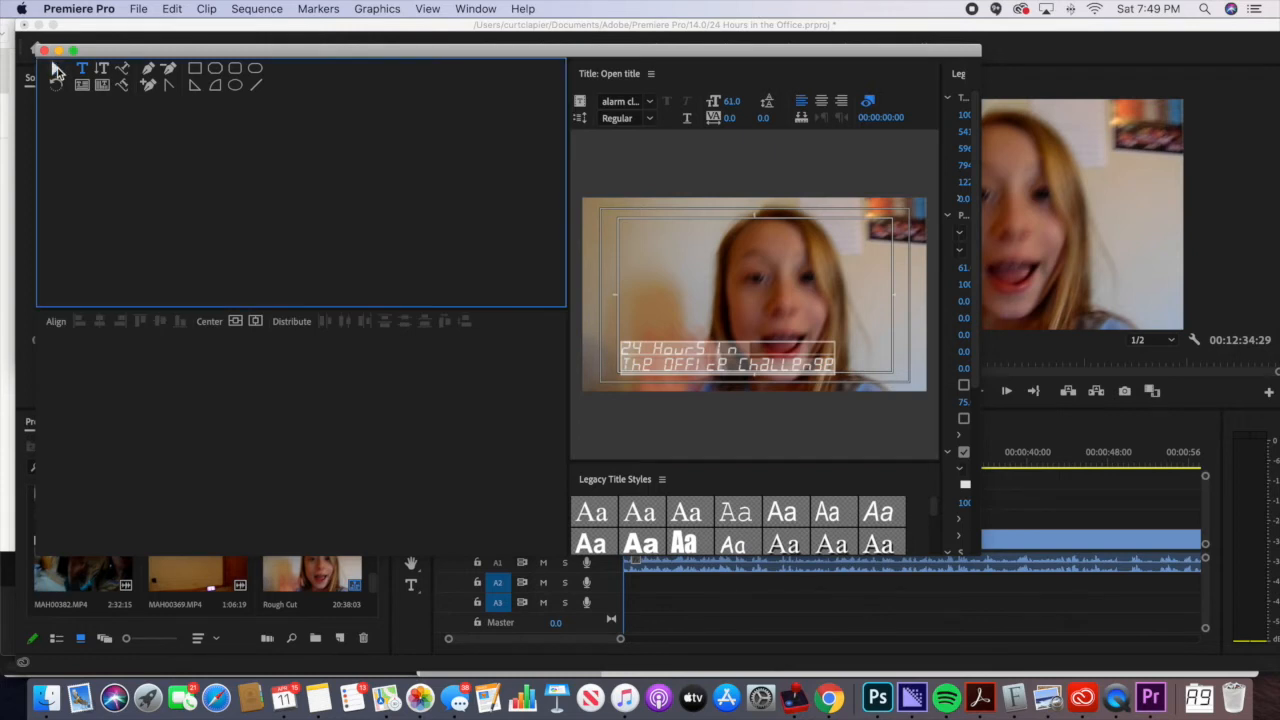
left_click(673, 370)
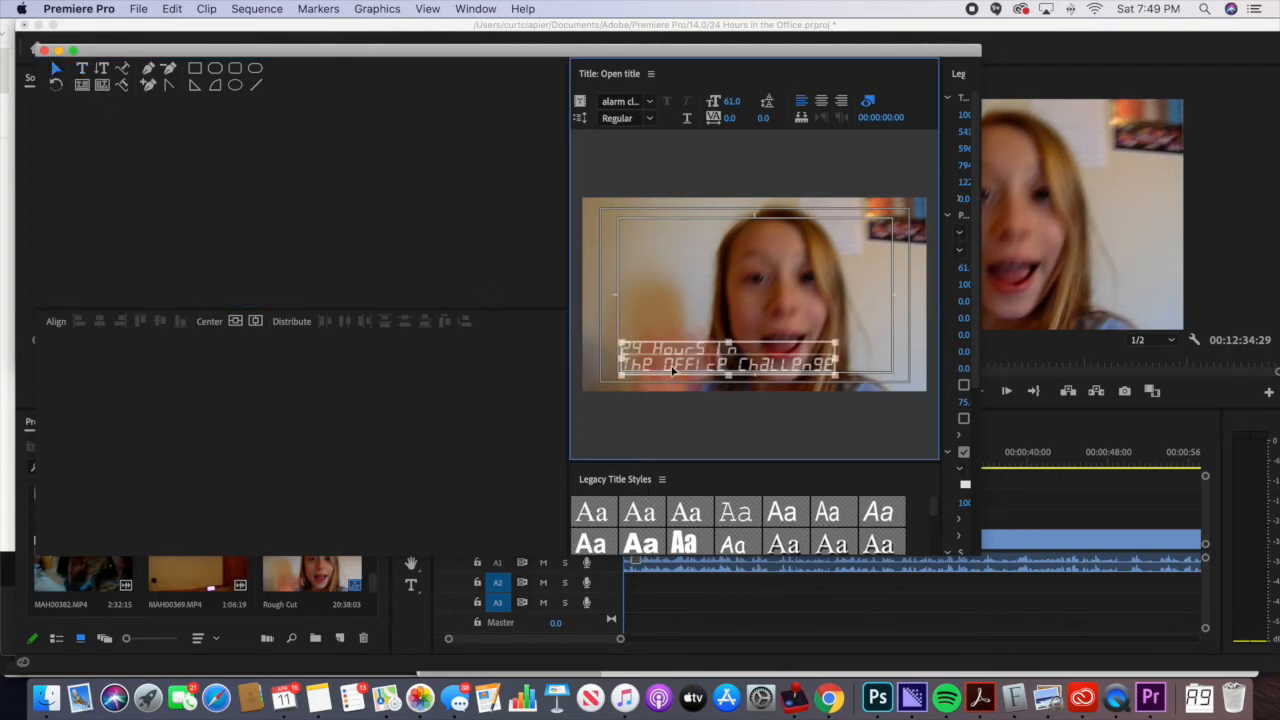
left_click(38, 50)
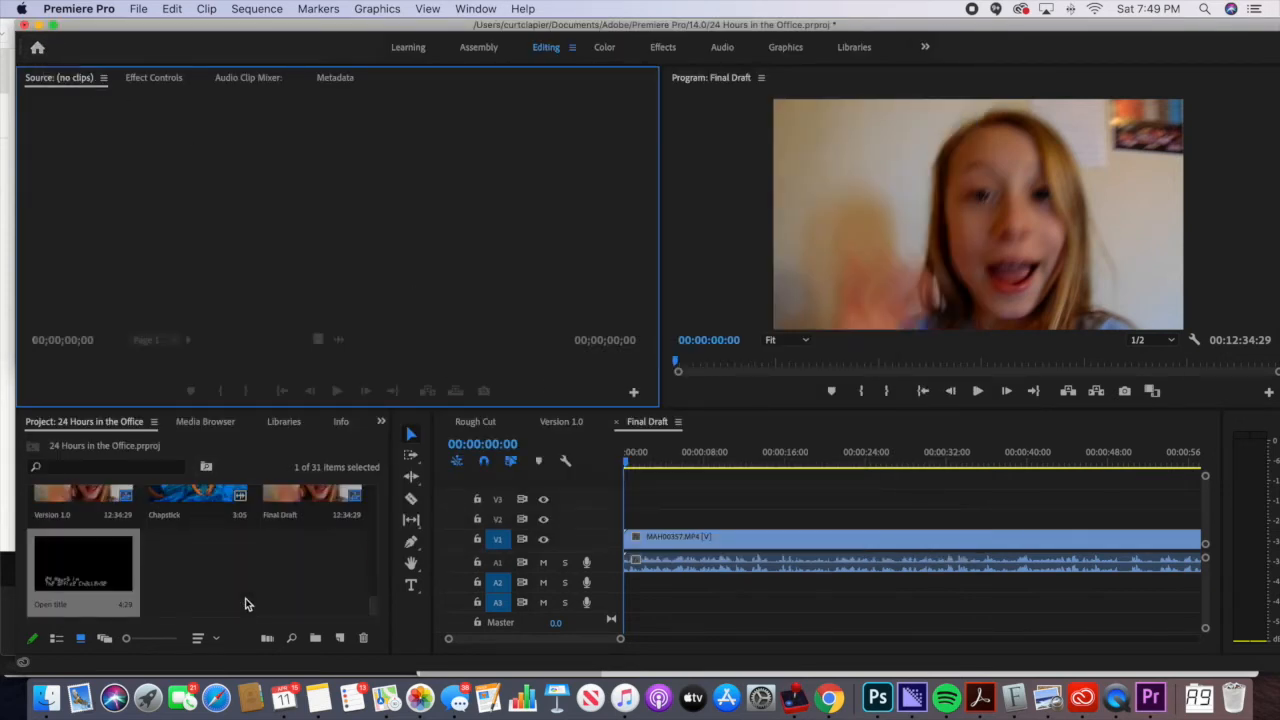
Place the Open title on track V2 about 2 seconds into the Final Draft sequence and play it from the start
left_click_drag(70, 580, 652, 528)
left_click_drag(651, 462, 627, 463)
key("space")
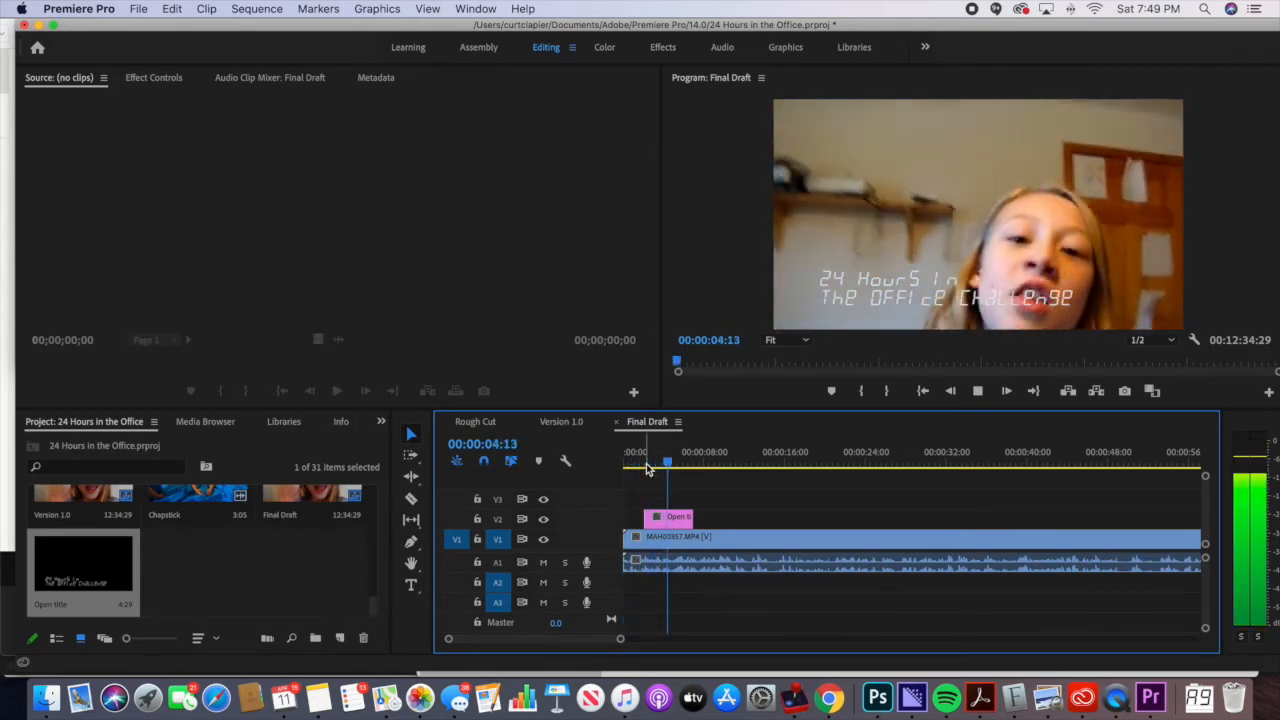
Open the title clip from the timeline to inspect its text over the footage, and close it
double_click(674, 517)
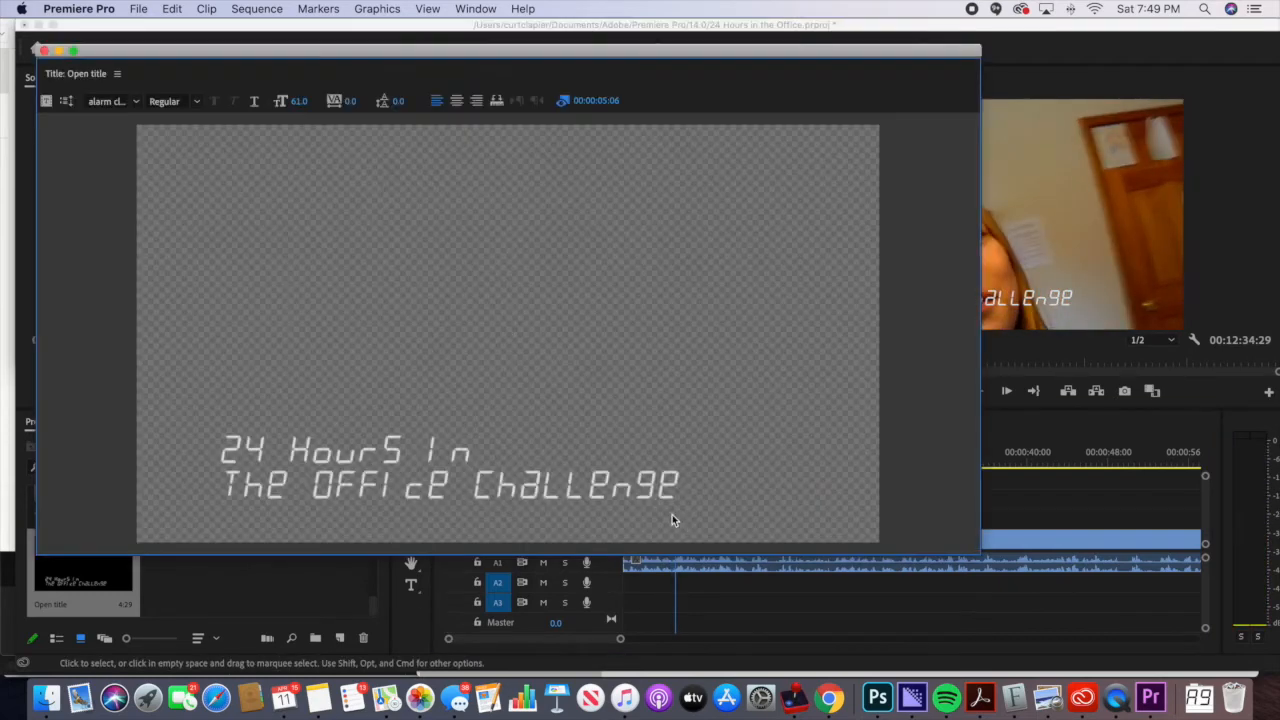
double_click(685, 360)
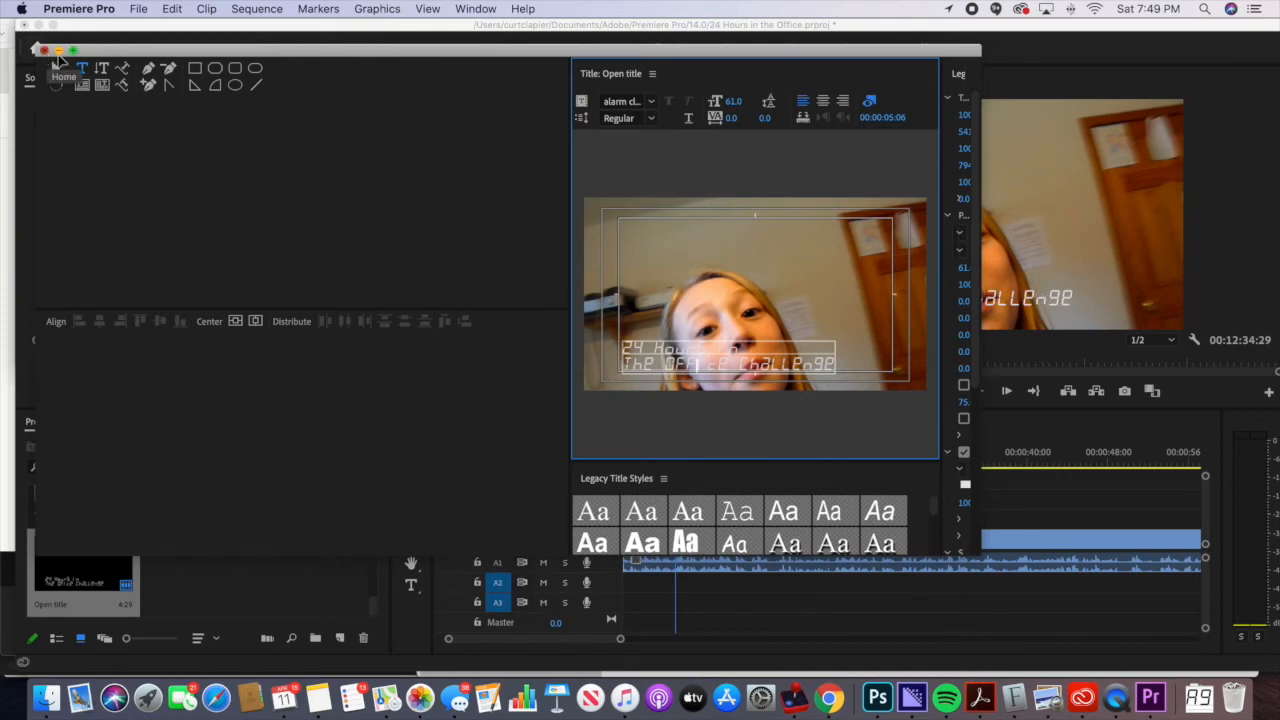
left_click(44, 49)
Preview the title clip up to about 6 seconds and save the project
left_click(677, 466)
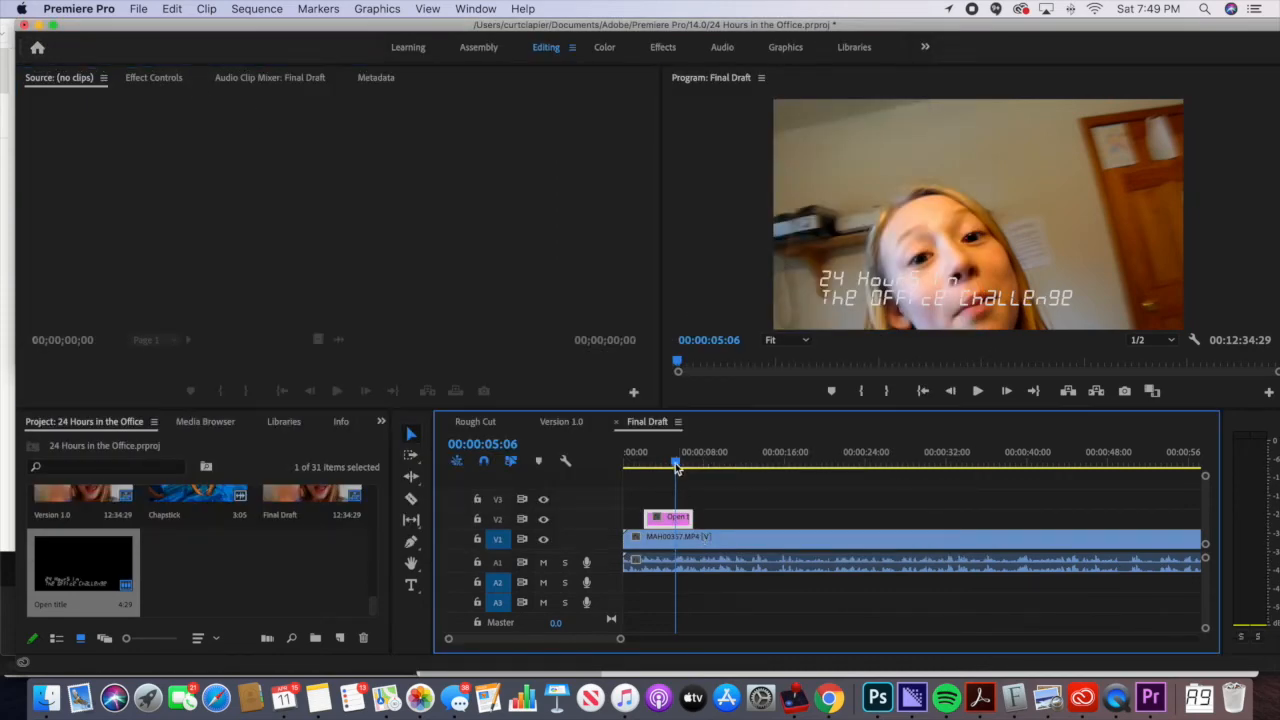
key("space")
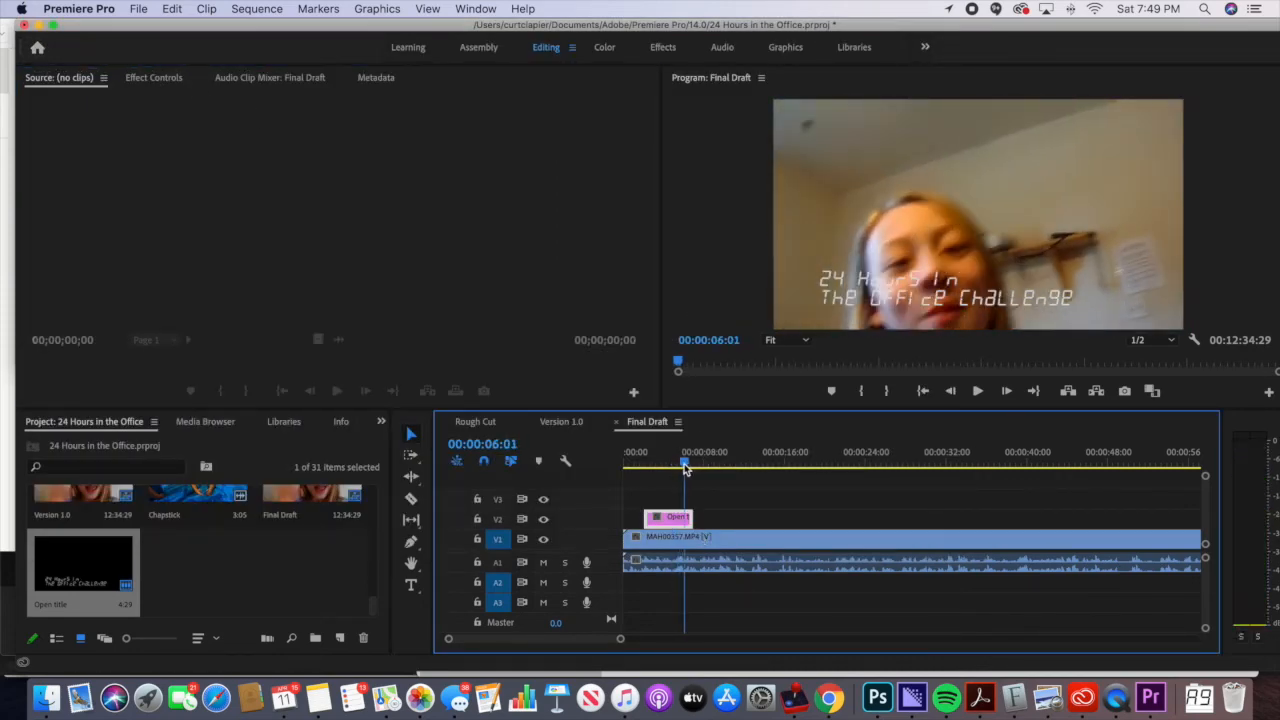
key("super+s")
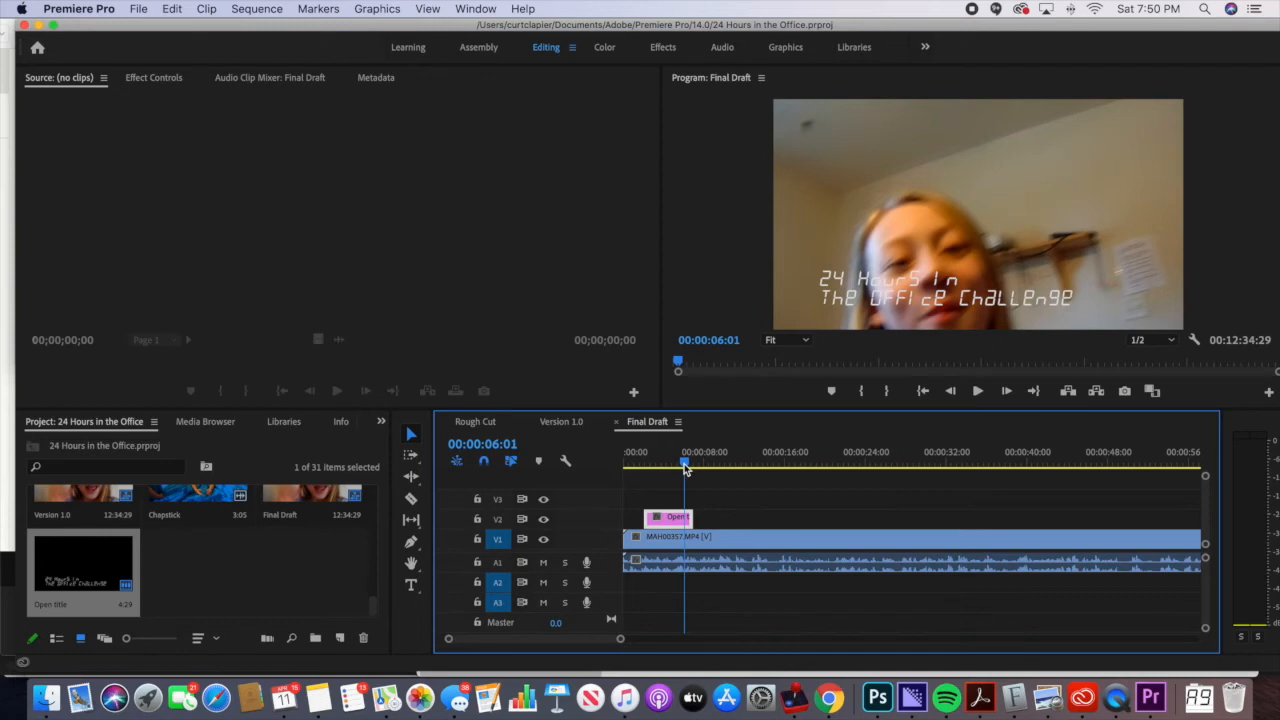
Play the footage from about 16 seconds to review the section after the title
mouse_move(772, 463)
left_mouse_down()
mouse_move(800, 465)
mouse_move(785, 463)
left_mouse_up()
key("space")
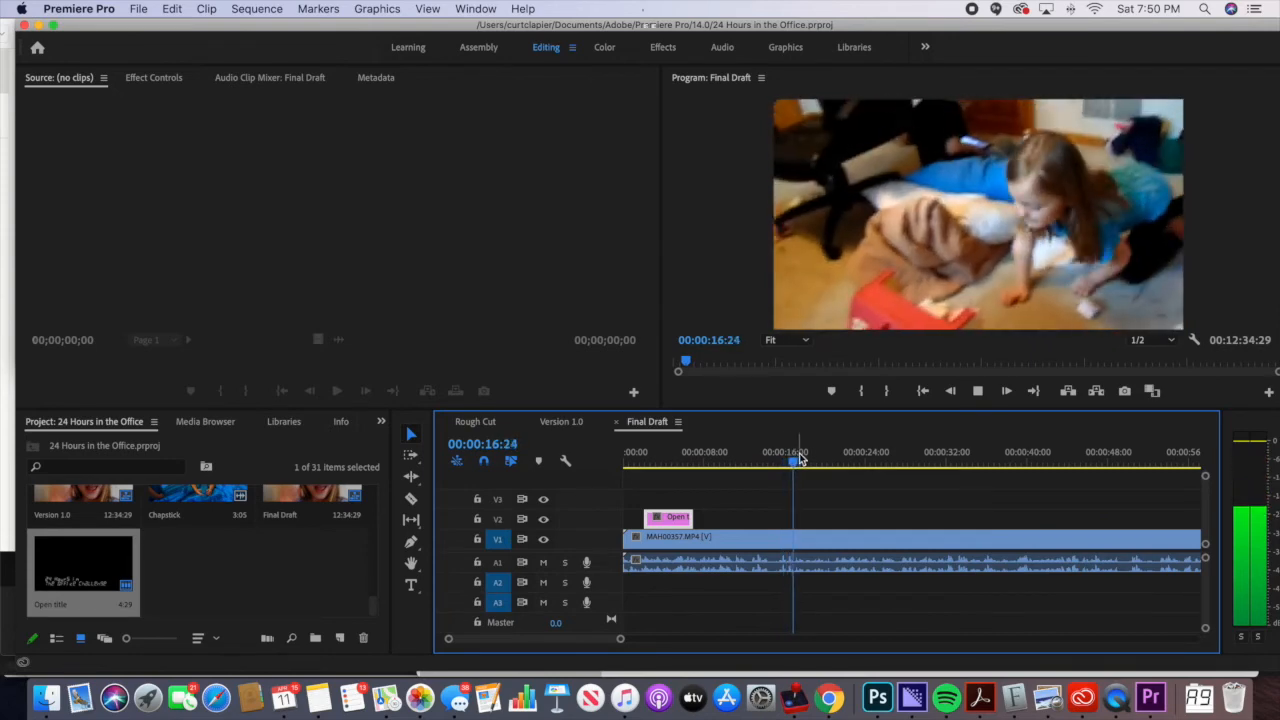
key("space")
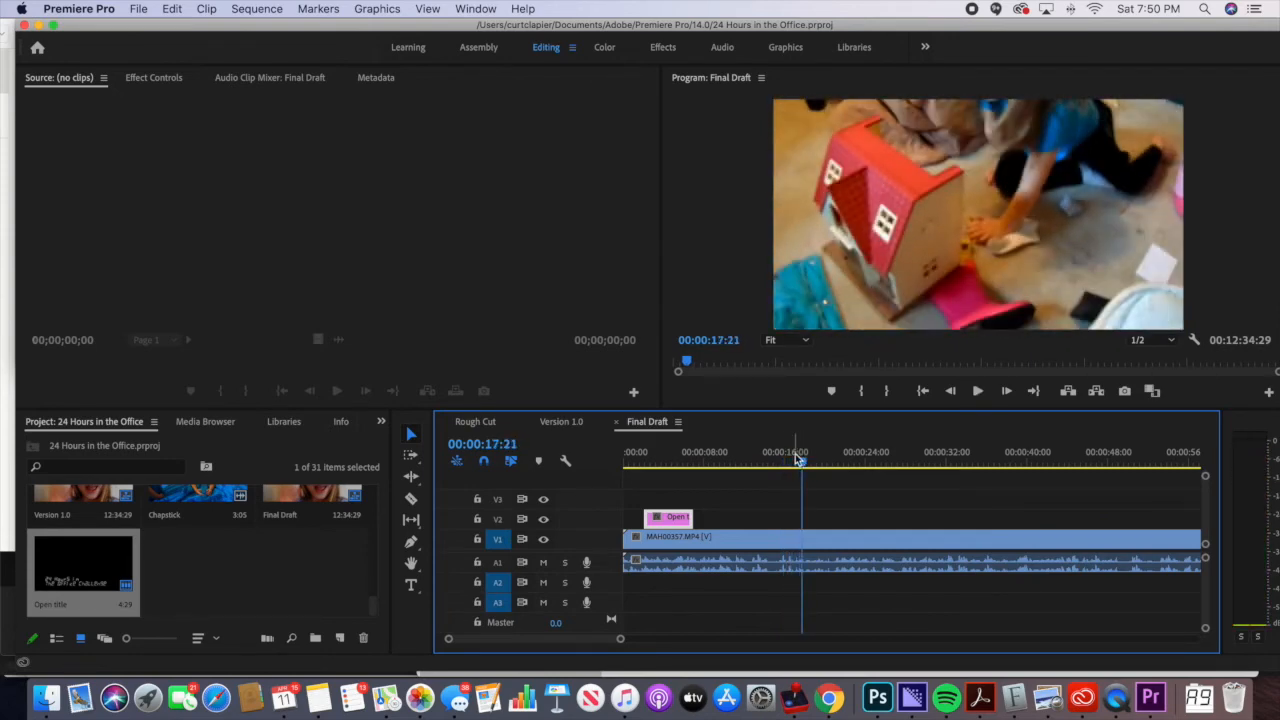
Step through the clip cuts of the Final Draft sequence after the opening title, playing short parts to check each scene
left_click(787, 462)
left_click_drag(787, 462, 827, 465)
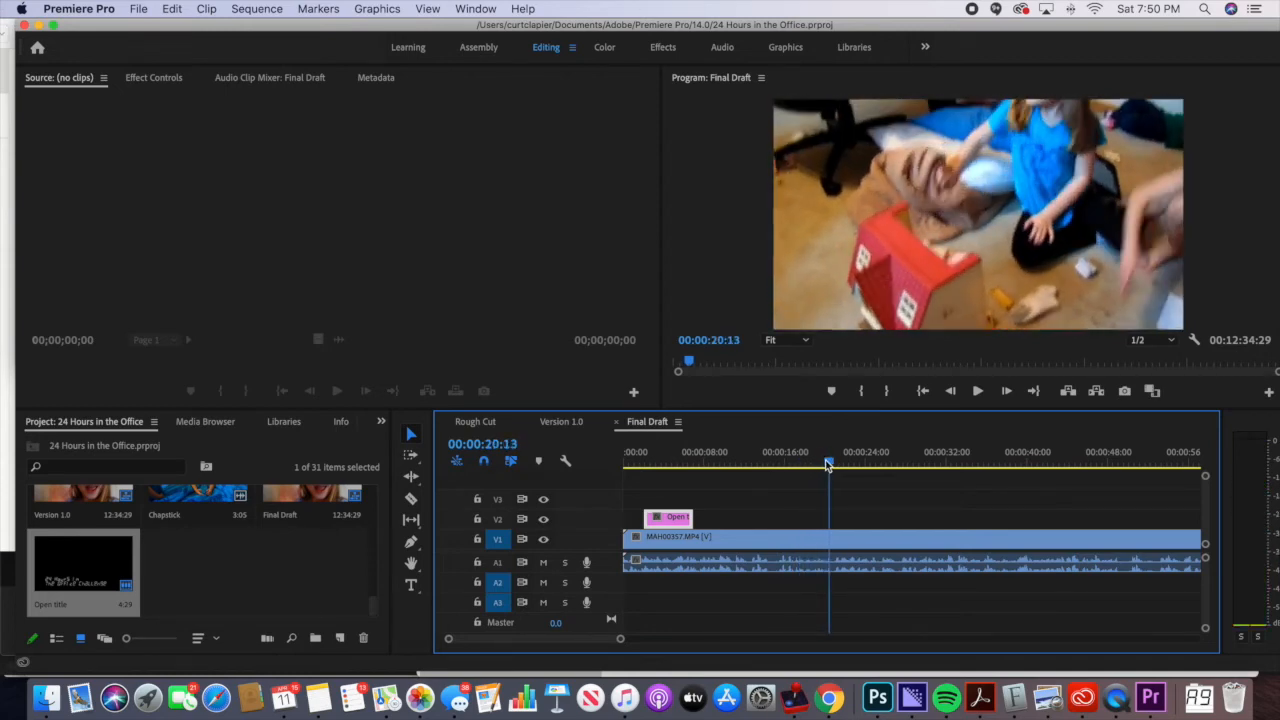
key("Down")
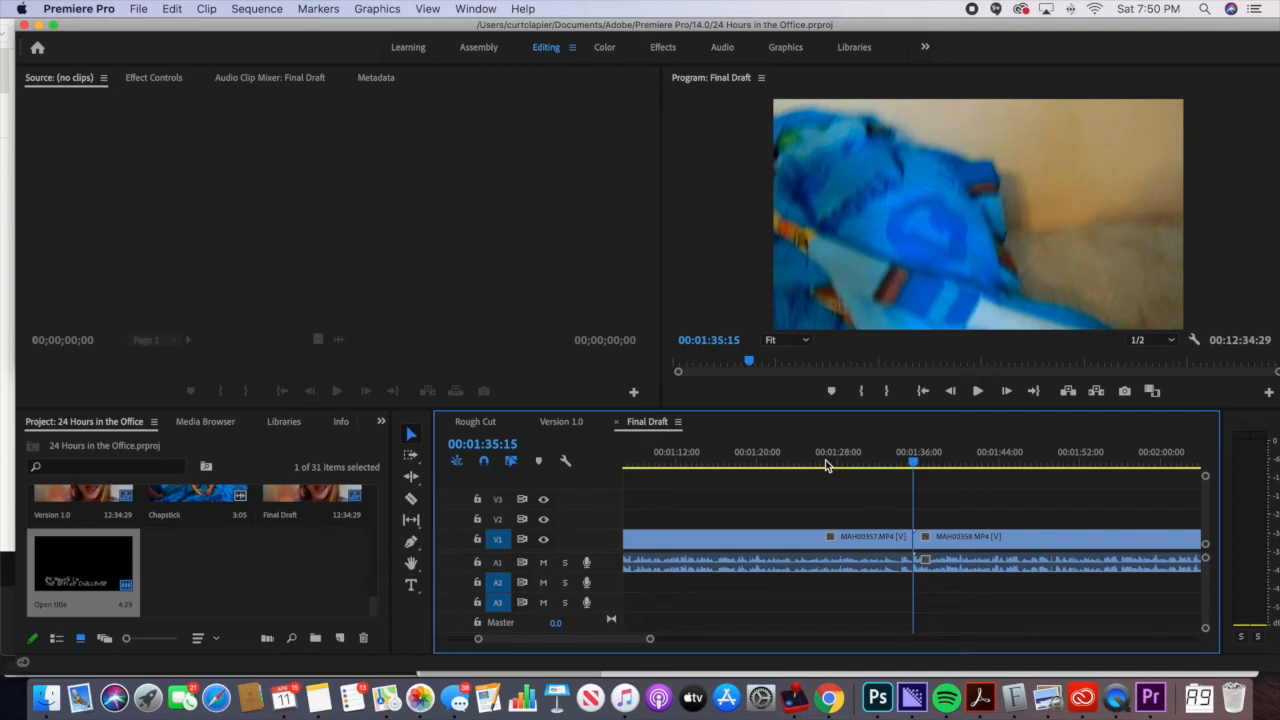
key("space")
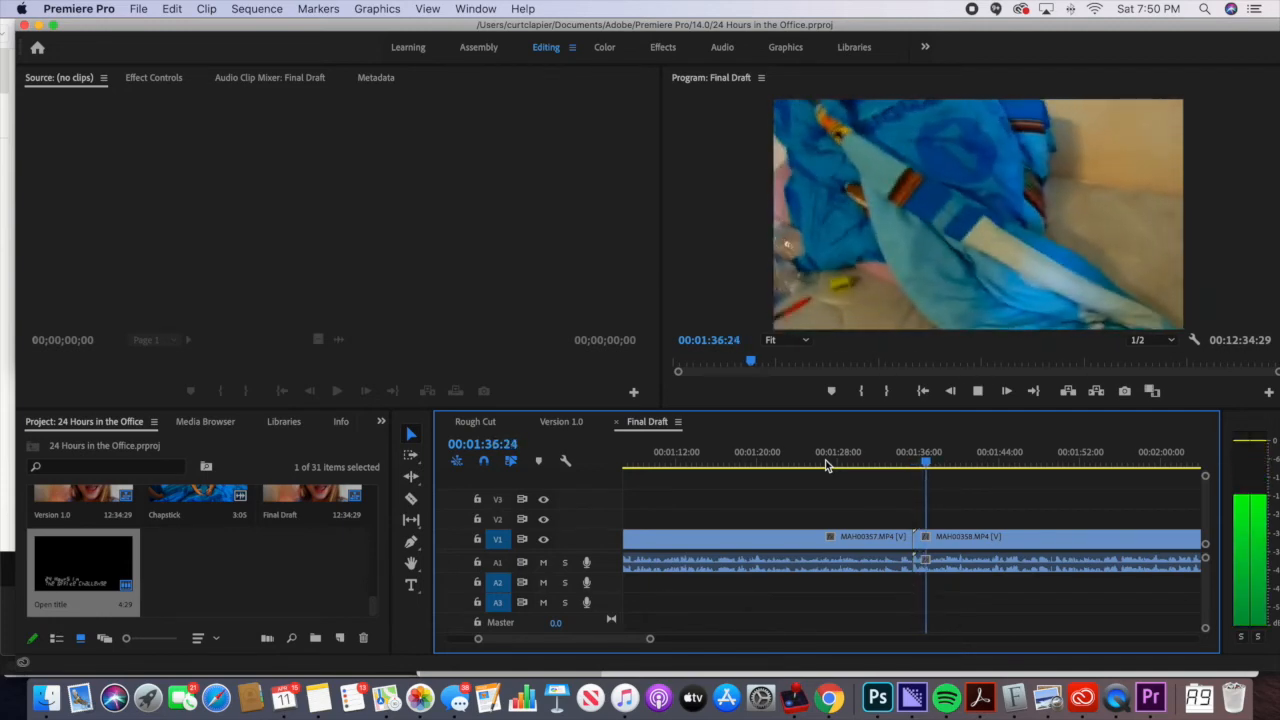
key("Down")
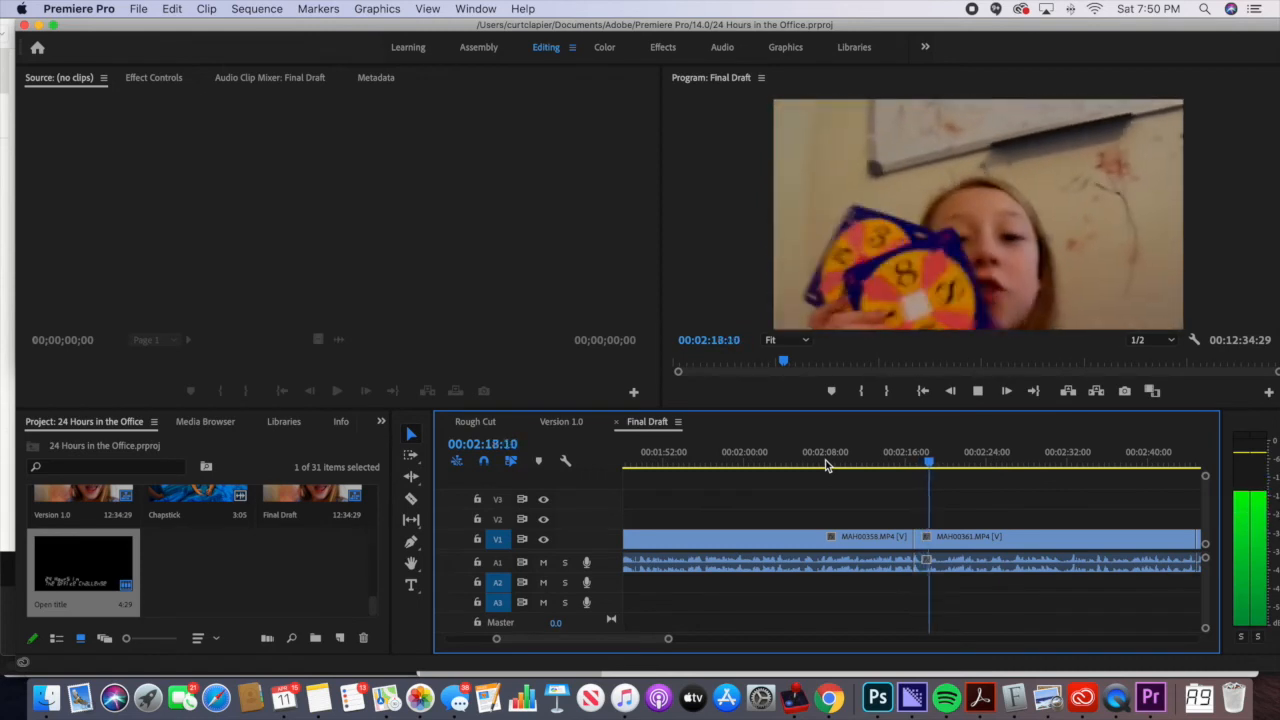
key("Down")
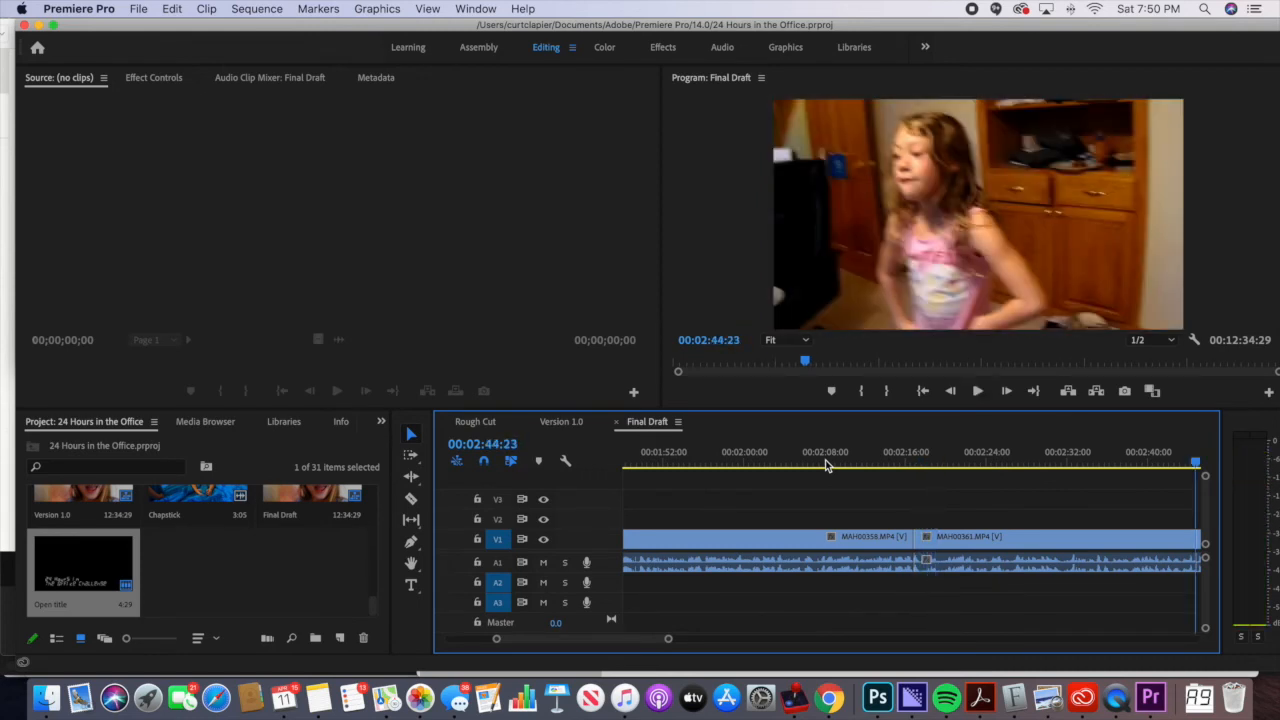
key("Up")
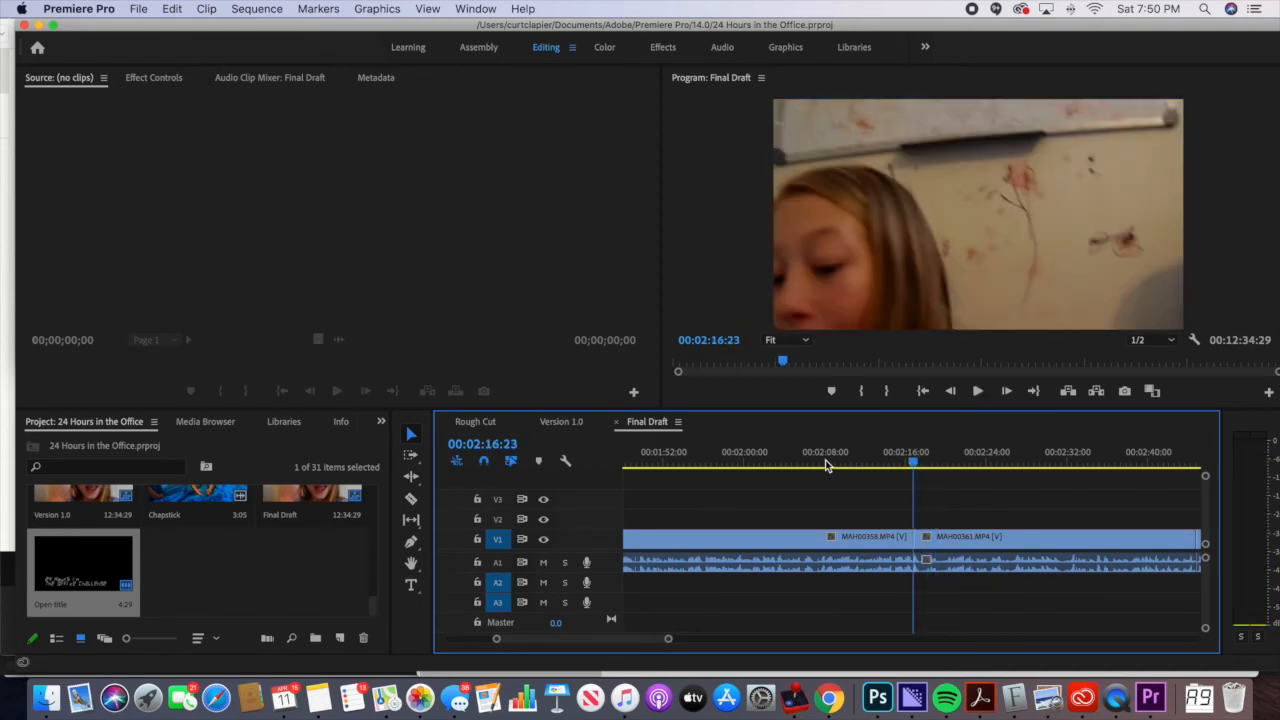
key("Up")
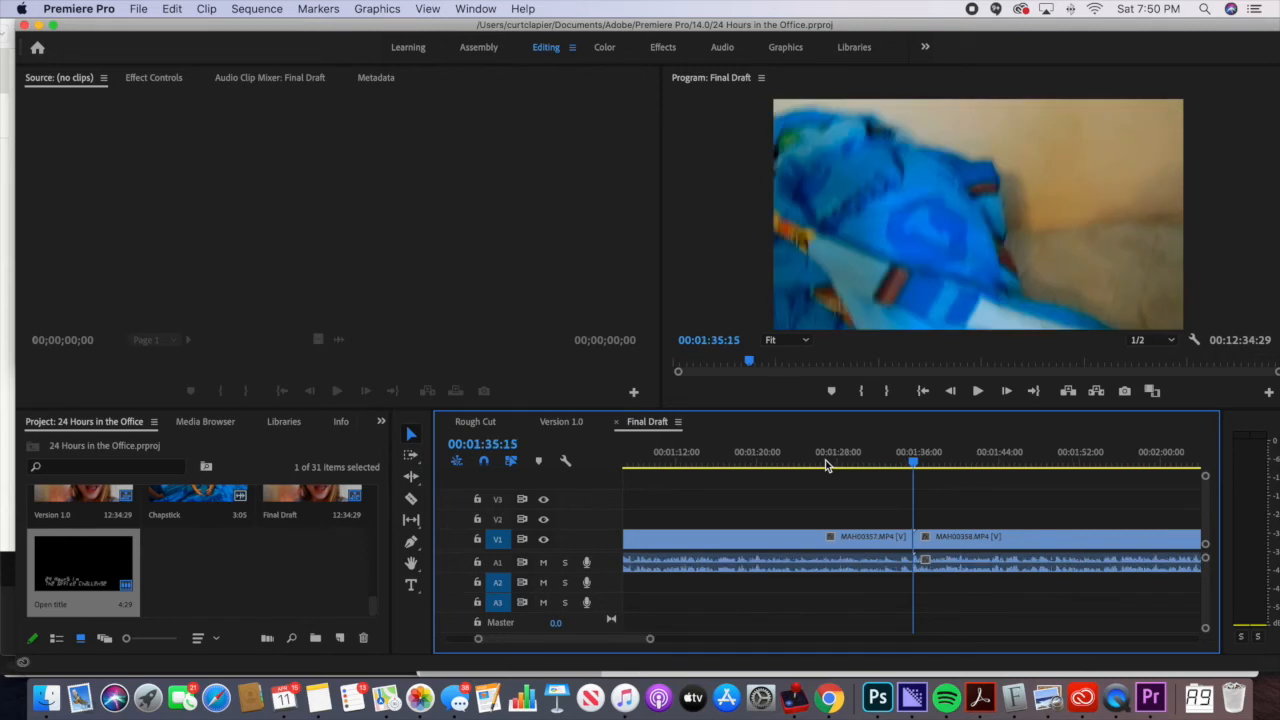
key("Down")
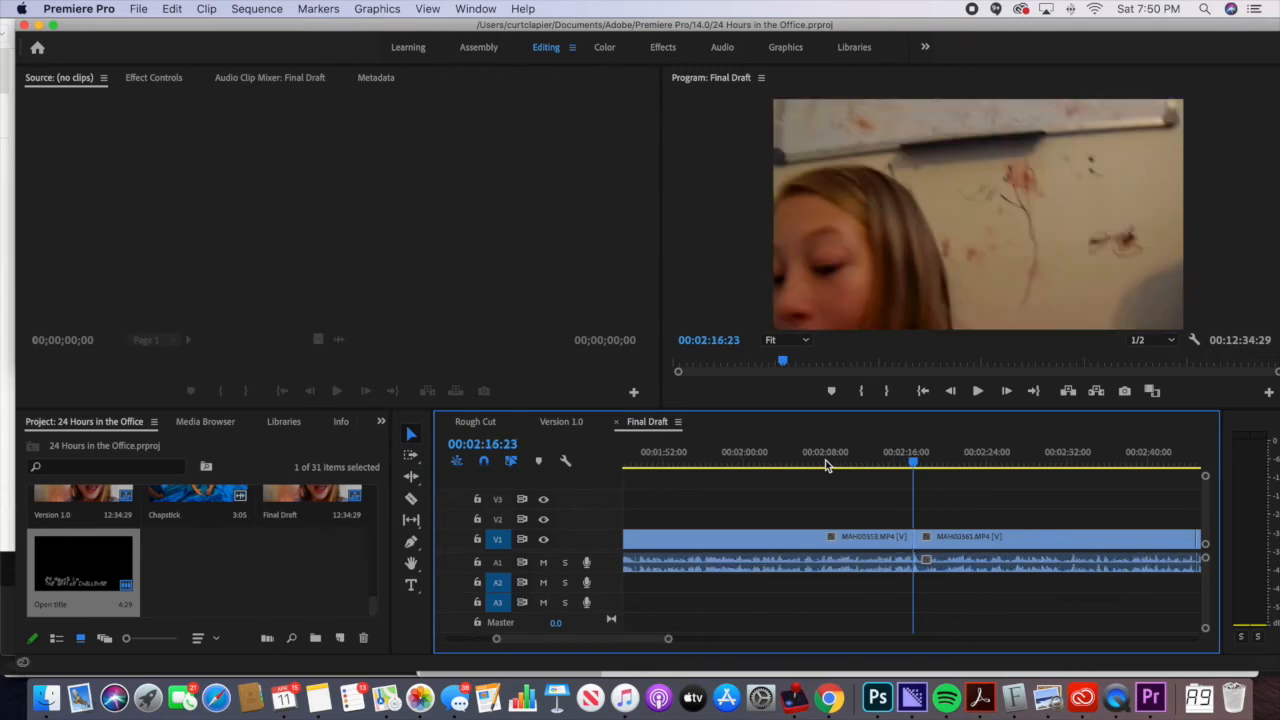
key("space")
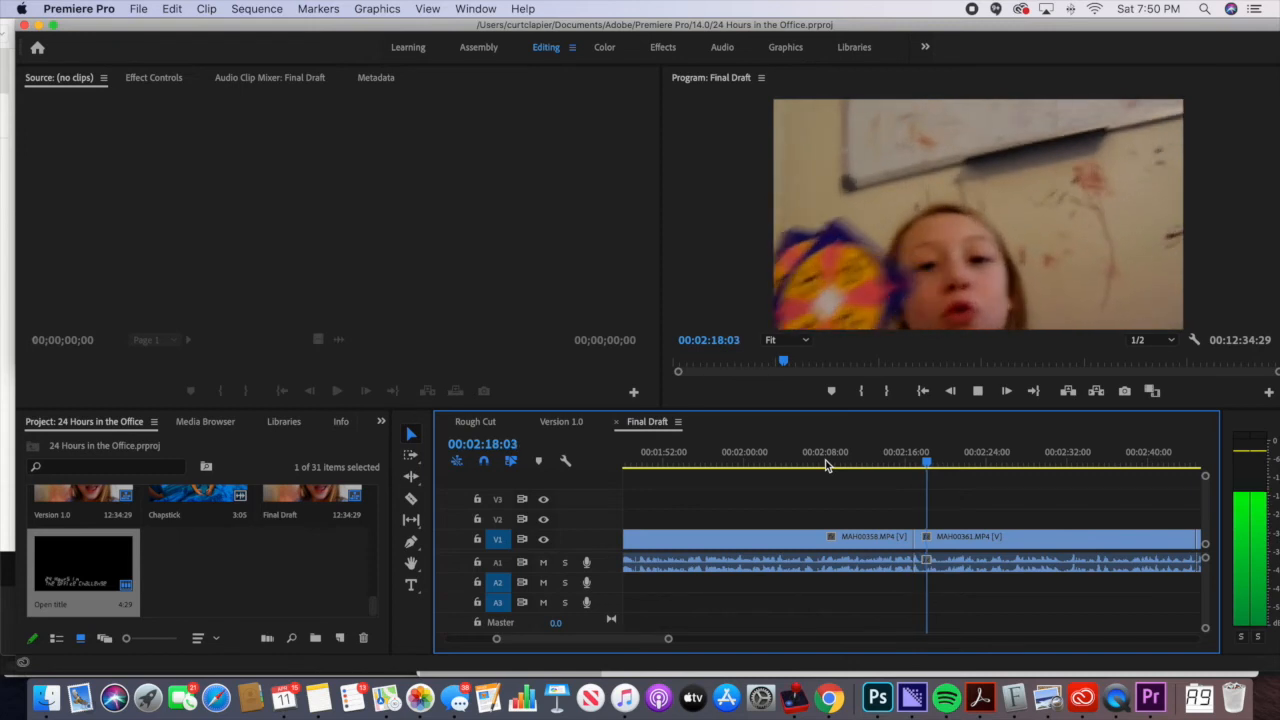
Advance to the clip showing the countdown timer and play it, stopping at 00:05:05:20 where the timer is readable
key("Down")
key("space")
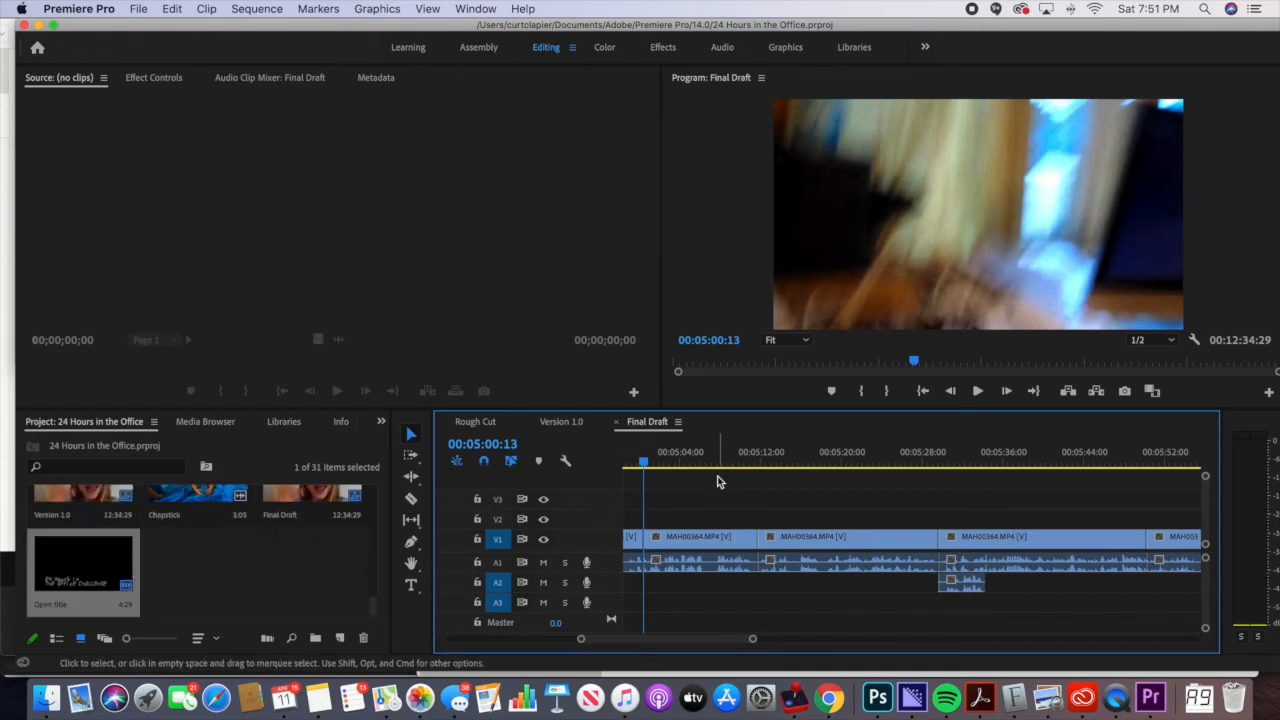
key("space")
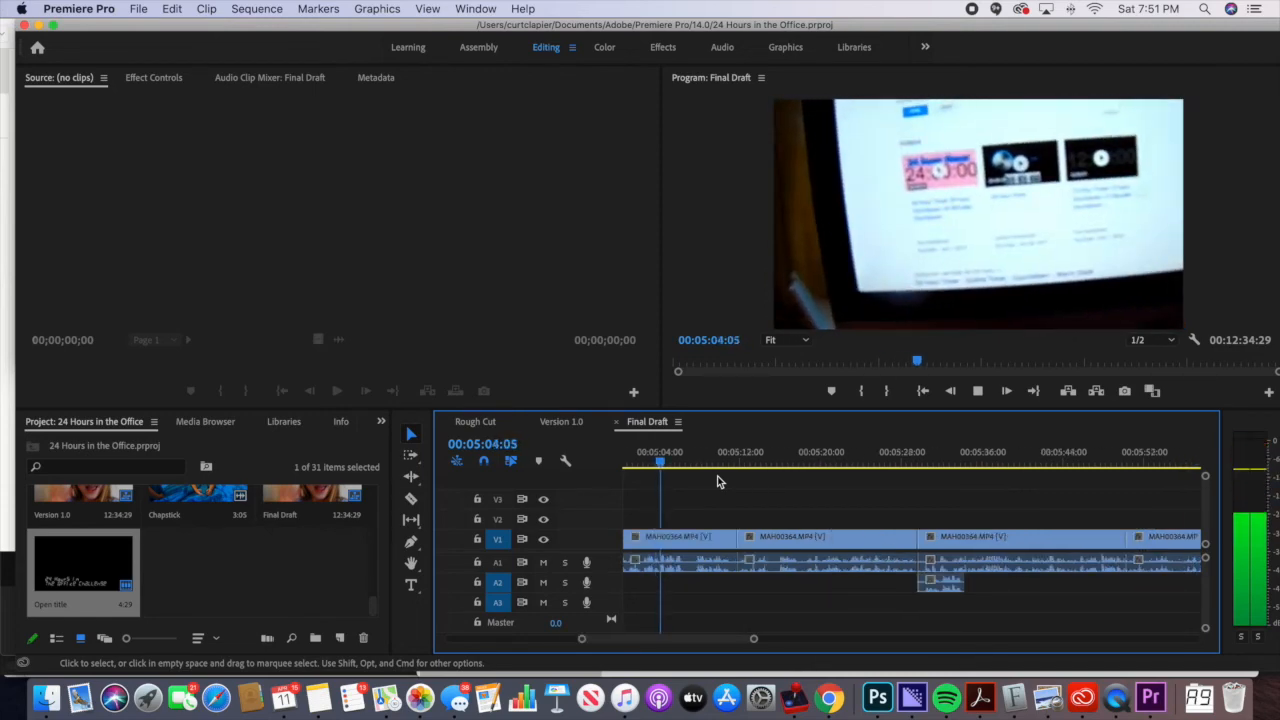
key("space")
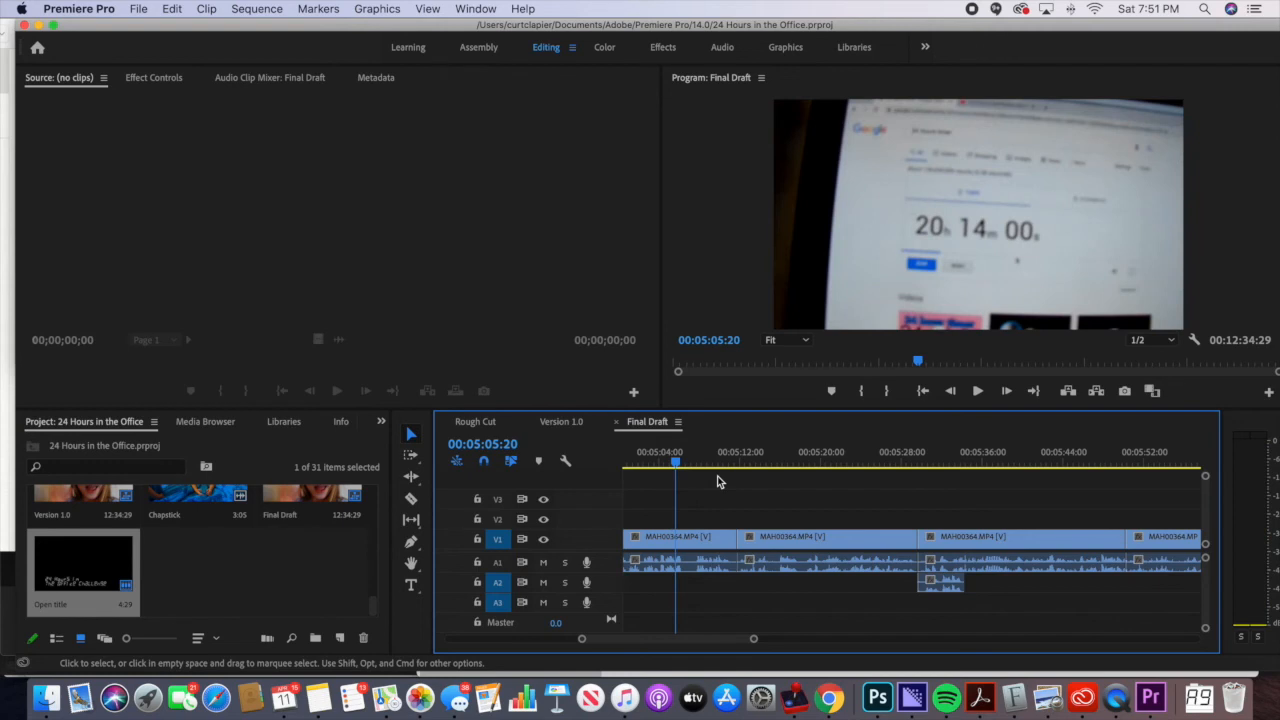
Duplicate the Open title in the project as "Clock 1" and place the copy on track V2 at 00:05:05:20
left_click_drag(92, 580, 265, 580)
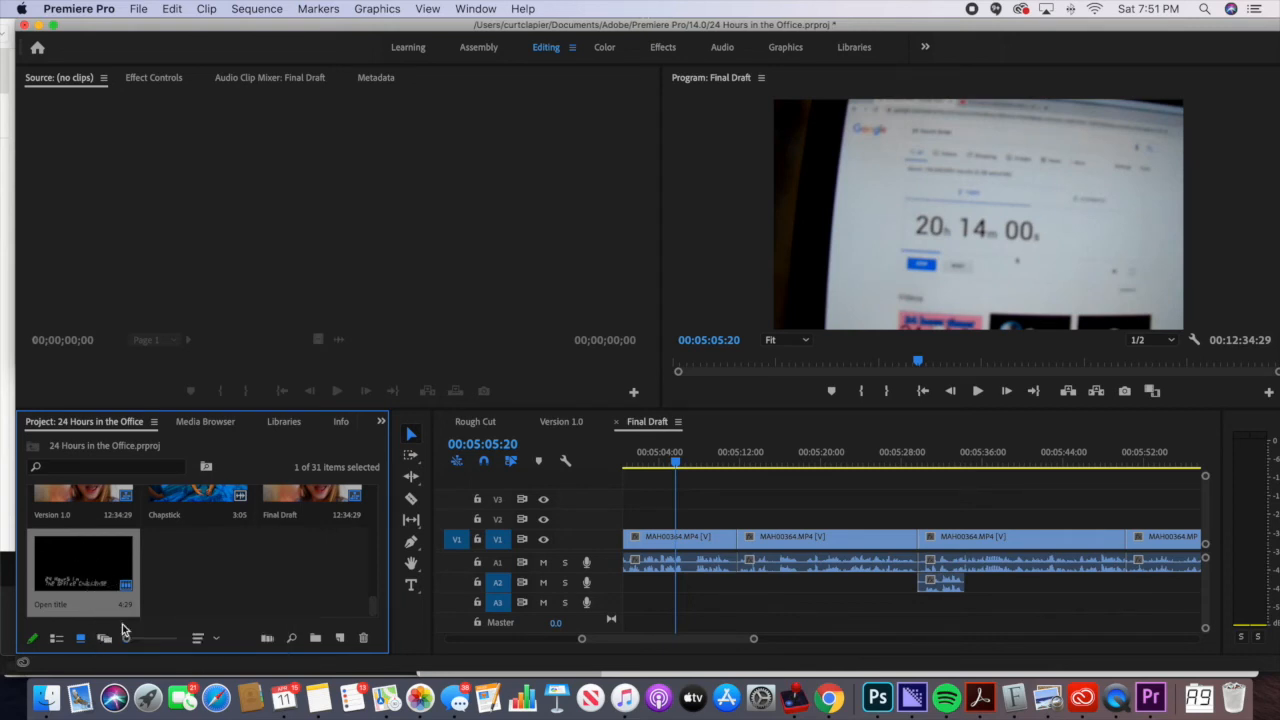
right_click(90, 576)
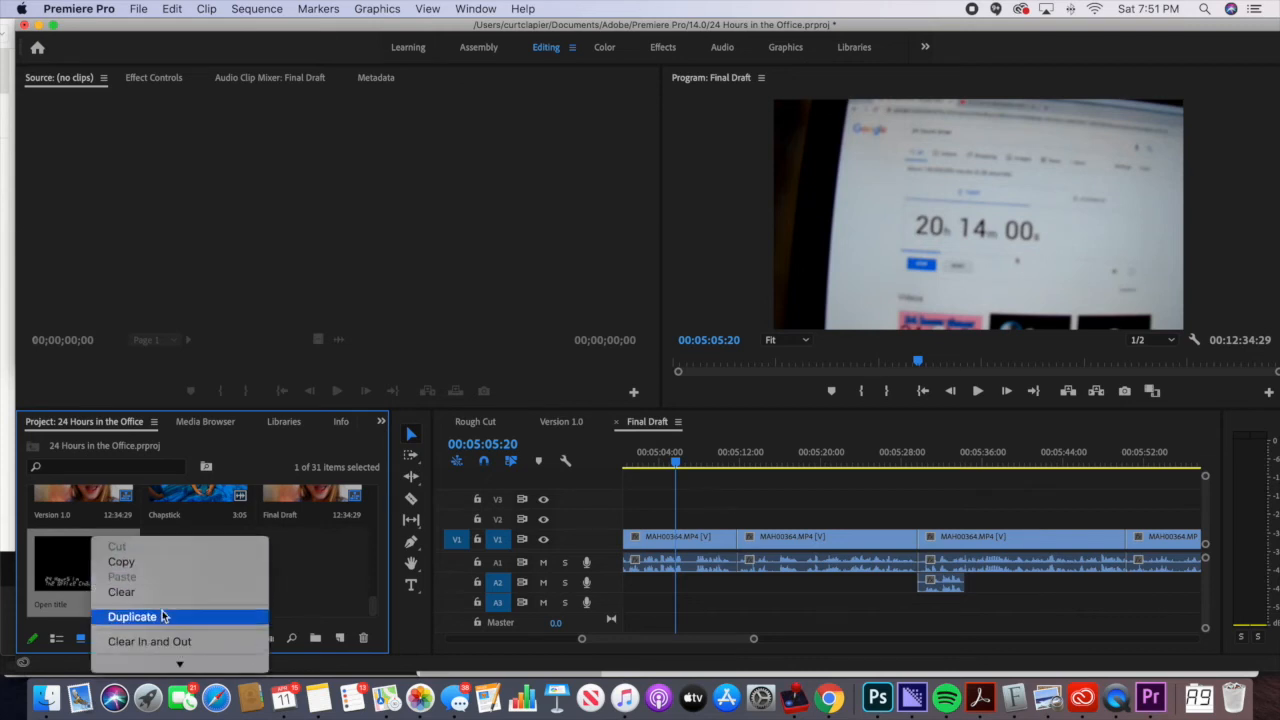
left_click(160, 616)
left_click(193, 607)
type("Clock")
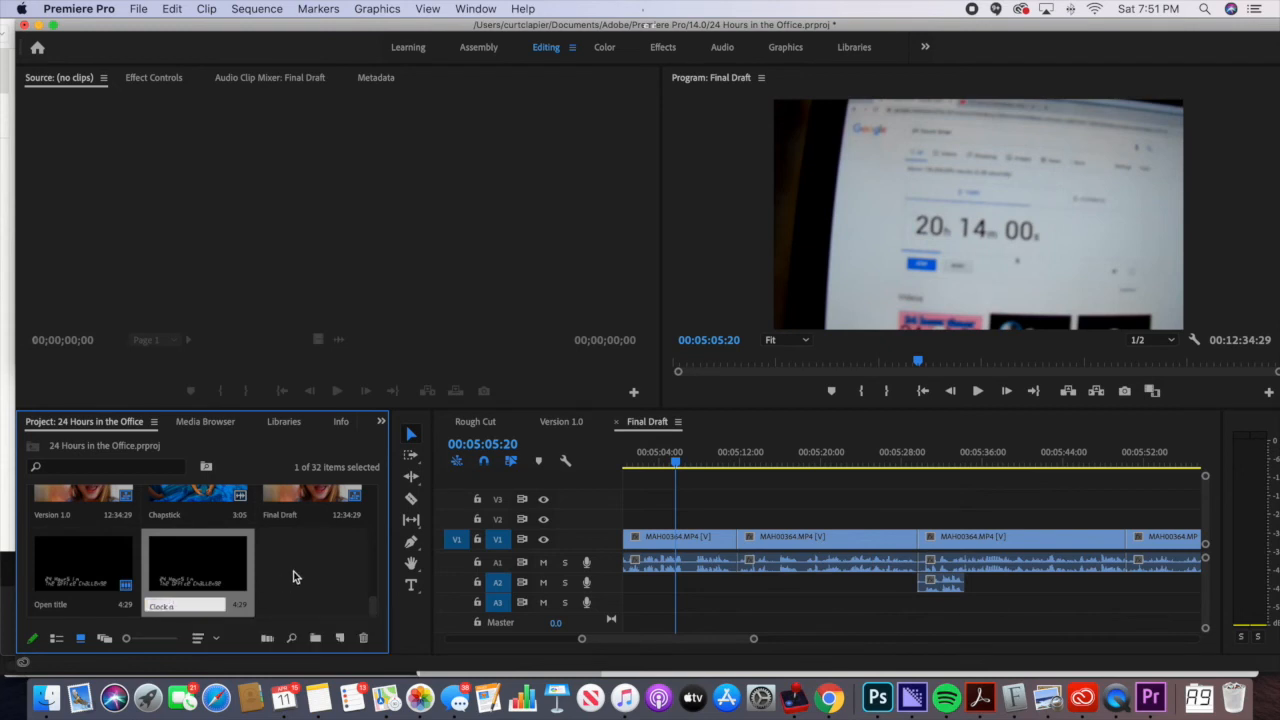
key("Return")
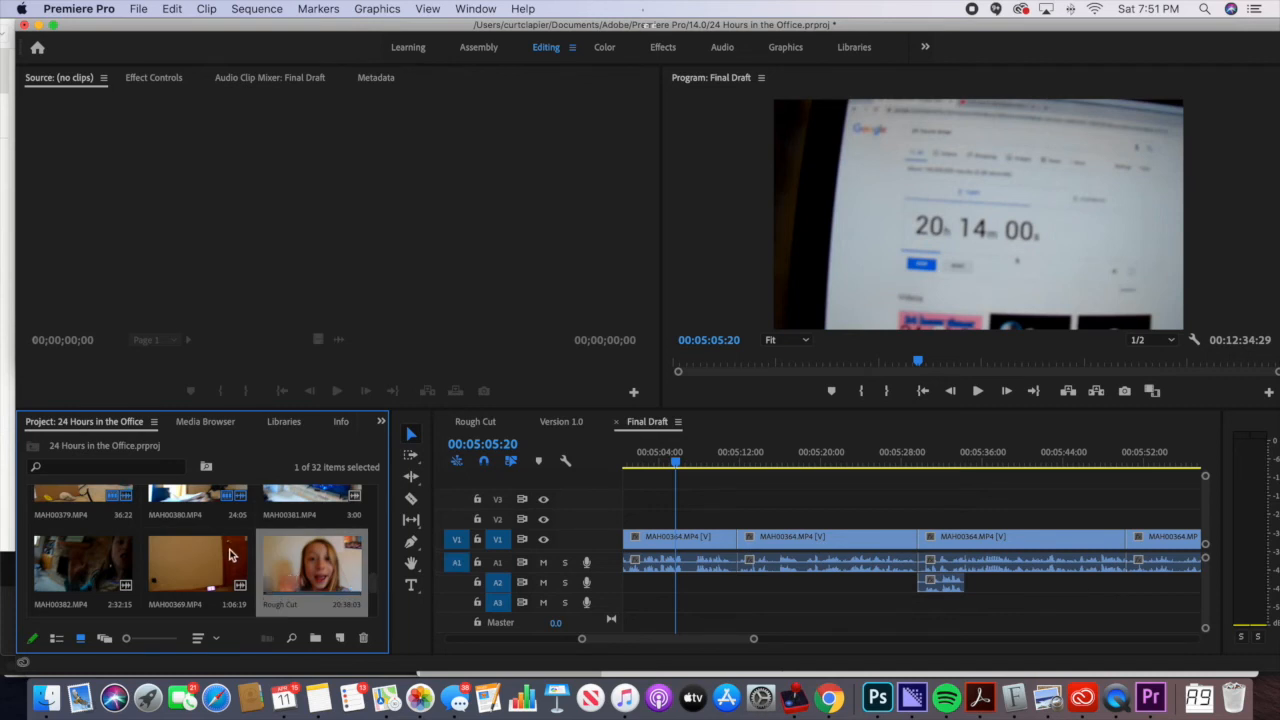
left_click(305, 567)
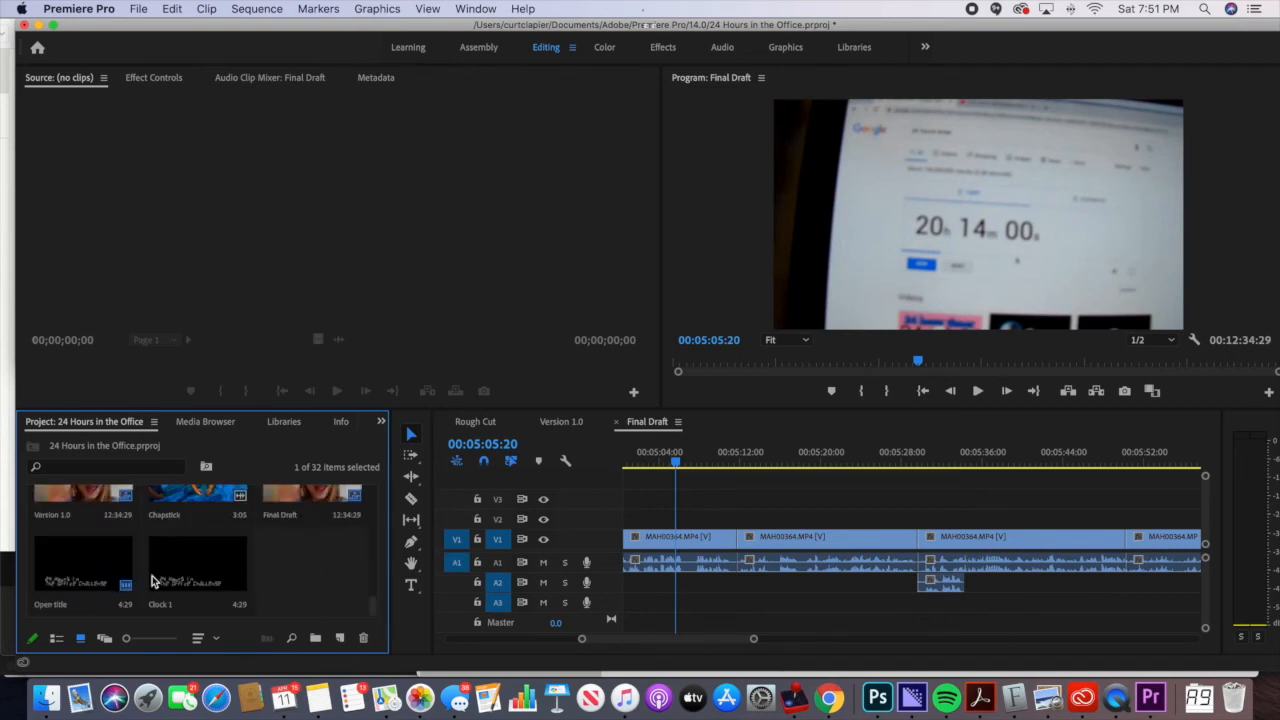
left_click_drag(190, 572, 697, 522)
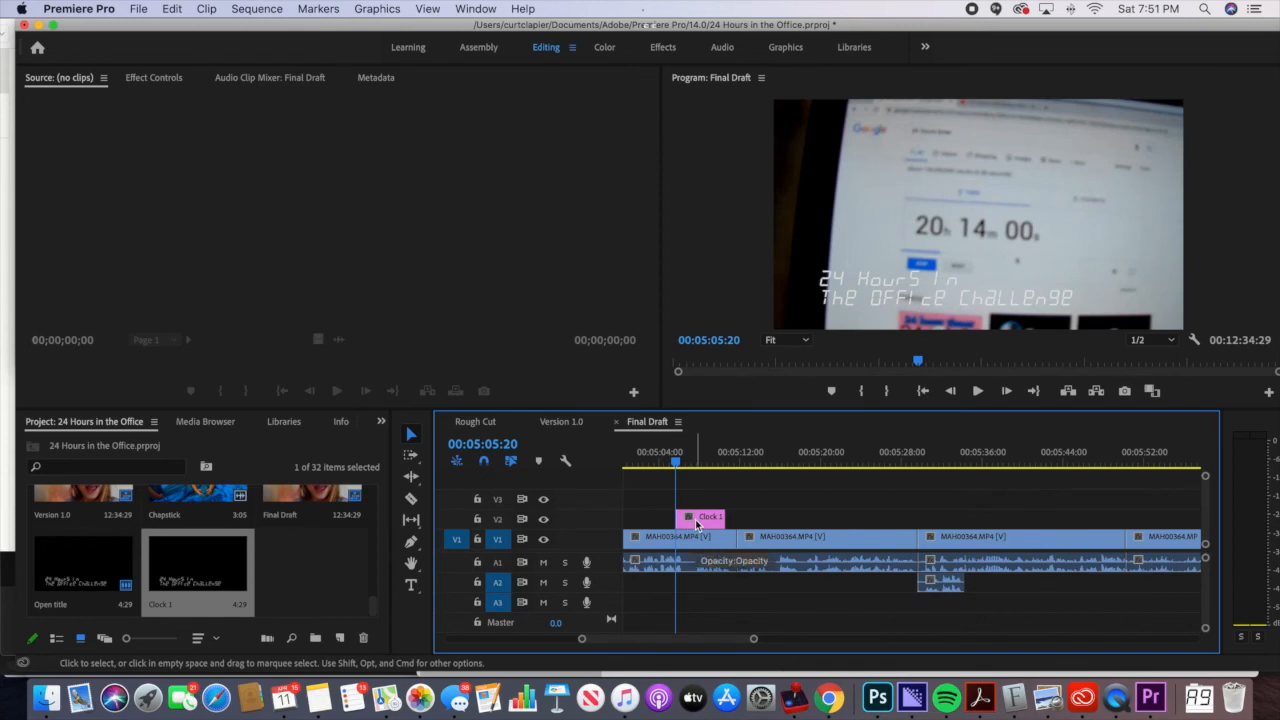
Replace the text of the Clock 1 title with "4 Hours Completd"
double_click(697, 522)
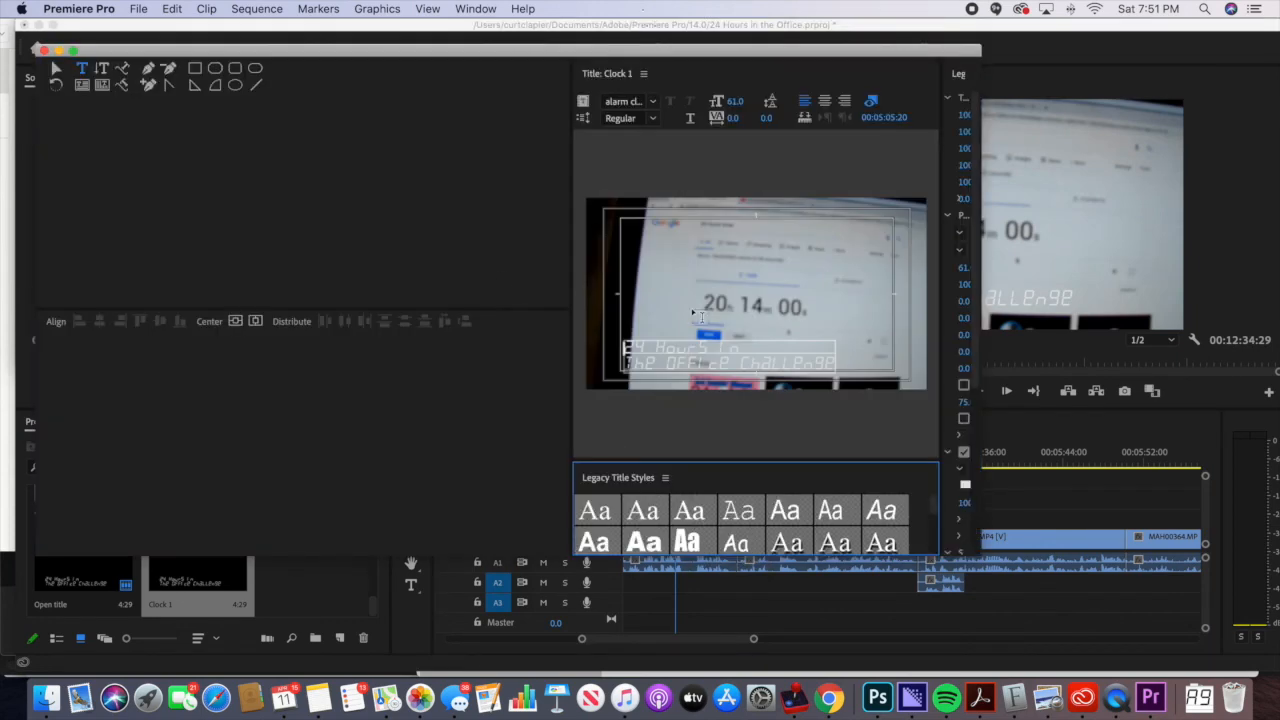
left_click(660, 349)
double_click(677, 362)
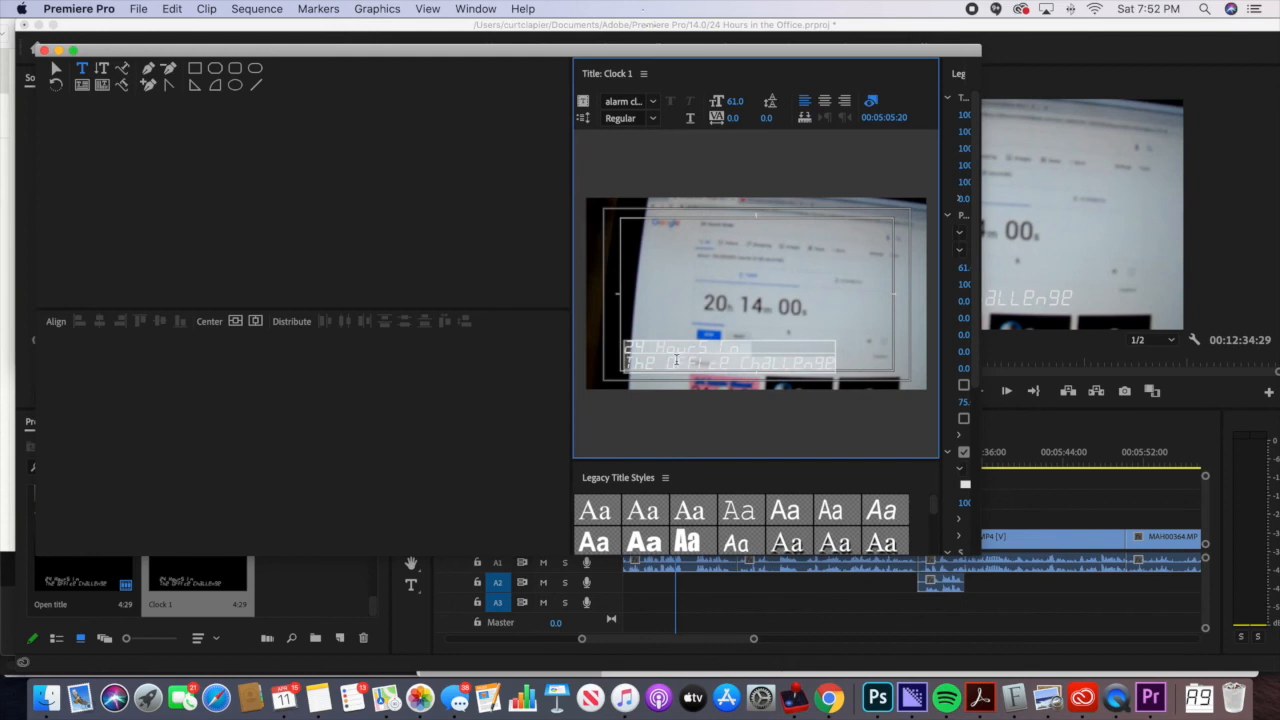
type("5 Hours")
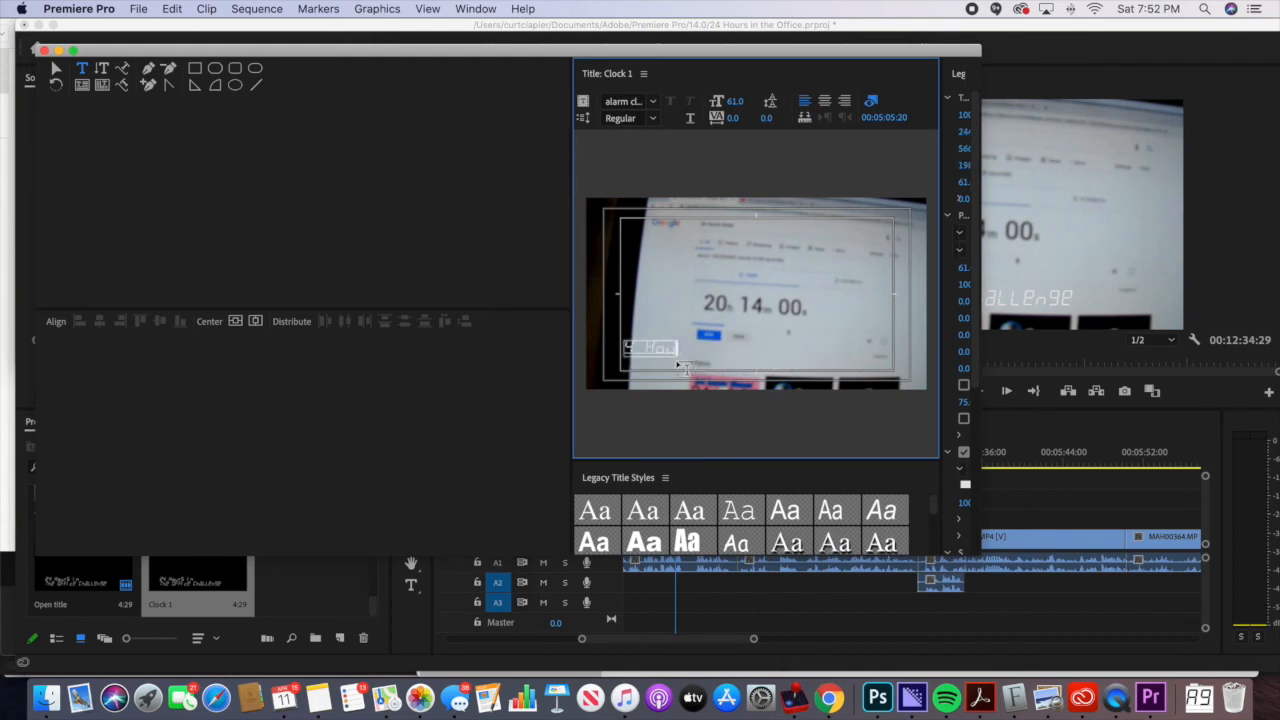
type(" Challe")
type("ted")
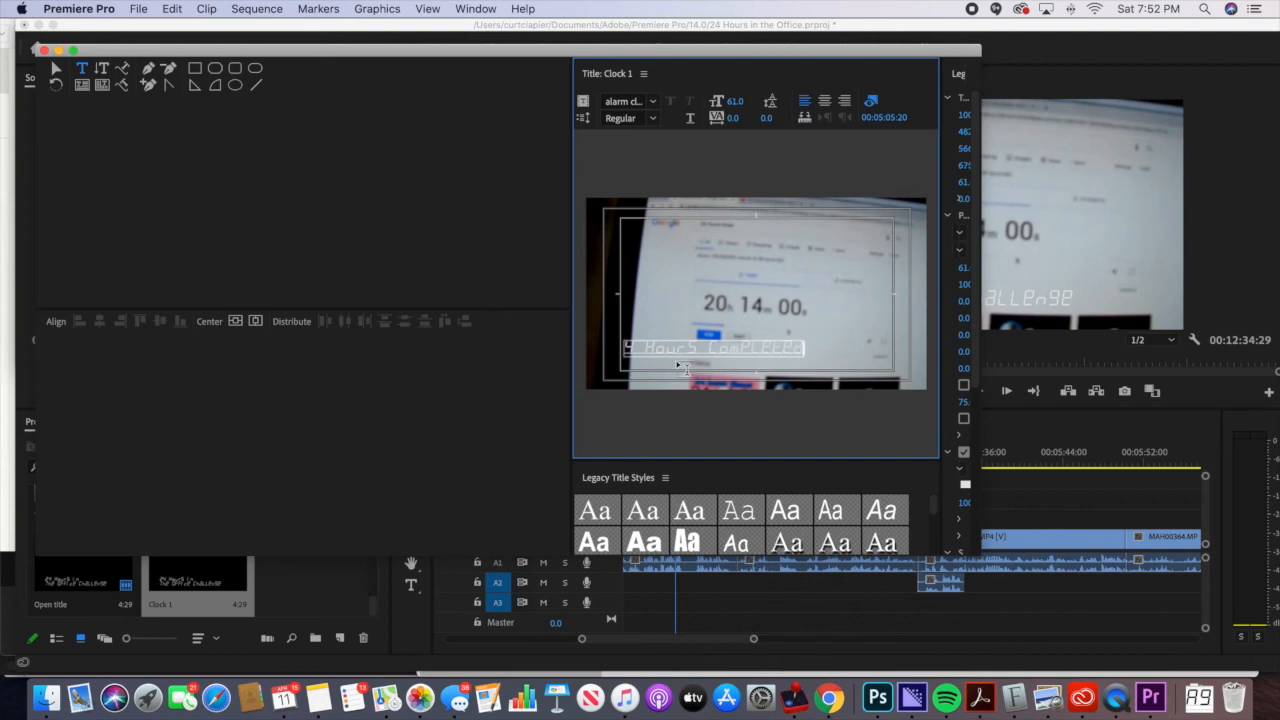
key("BackSpace")
key("BackSpace")
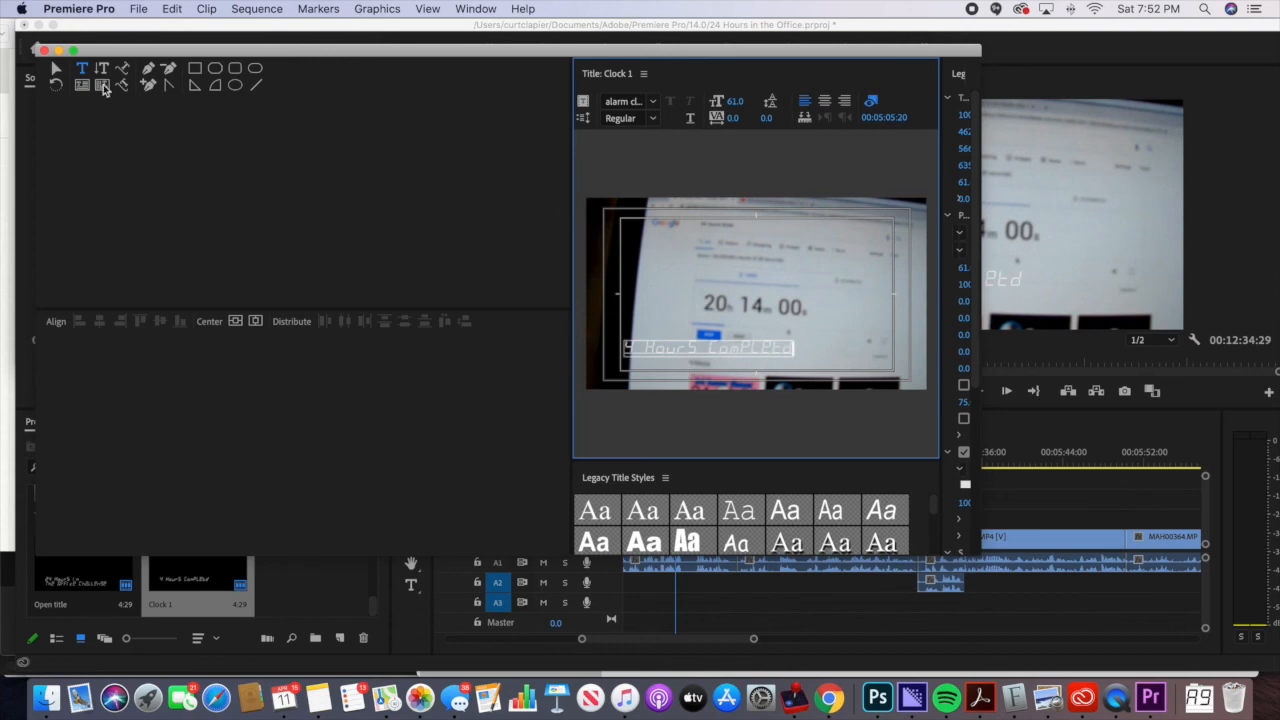
Move the Clock 1 text slightly down to the bottom edge of the inner safe margin and close the title editor
left_click(55, 72)
left_click_drag(683, 360, 680, 376)
left_click(1016, 511)
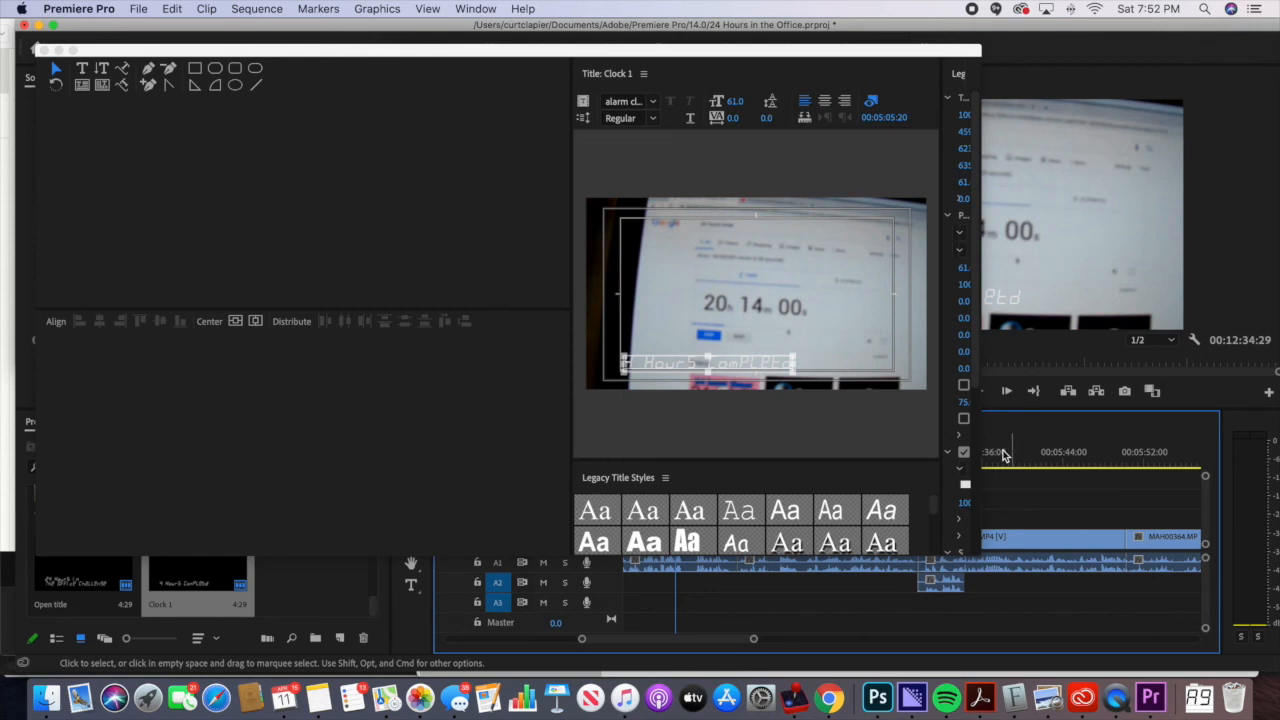
left_click(36, 50)
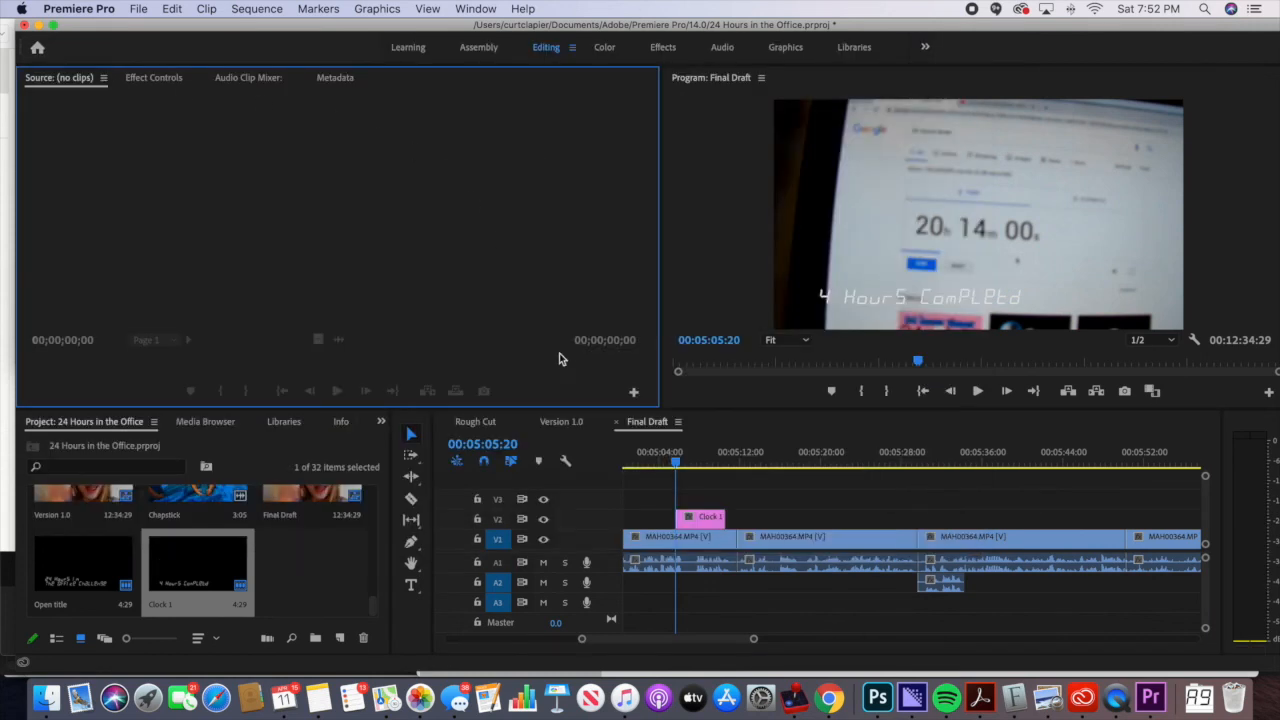
Play the sequence from just before the Clock 1 title until past its end to preview it over the timer footage
left_click(662, 461)
key("space")
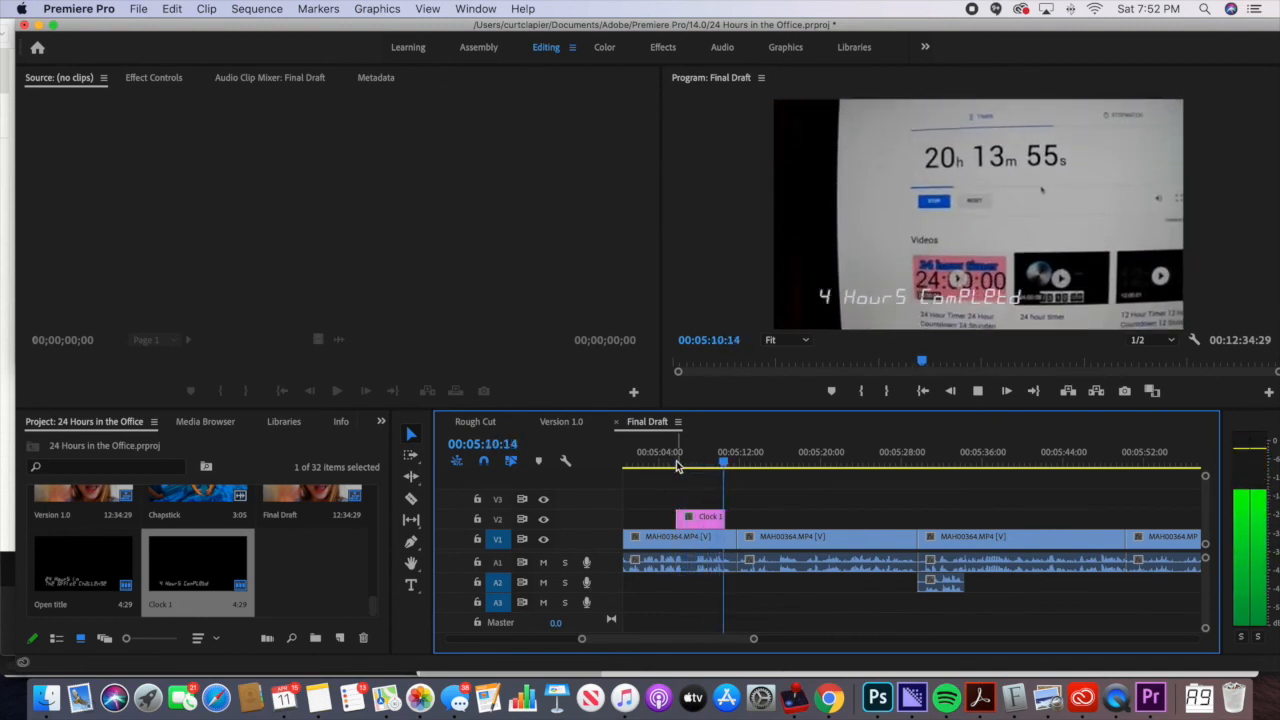
key("space")
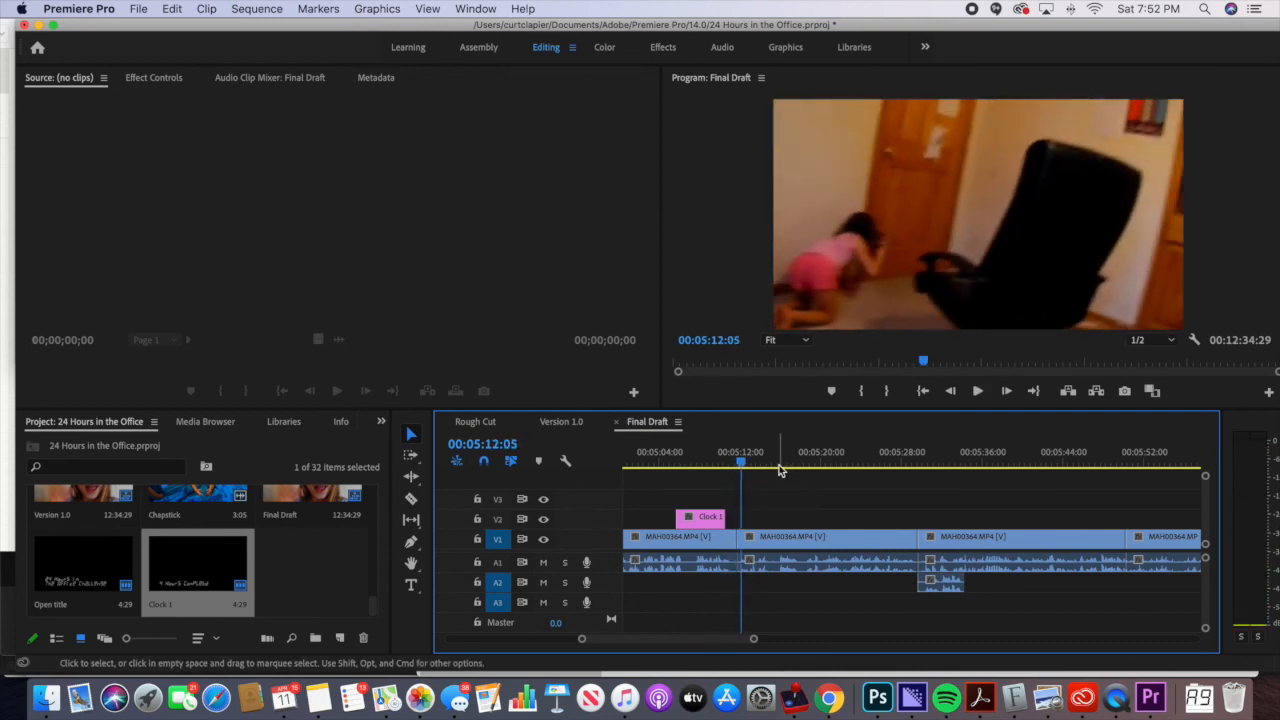